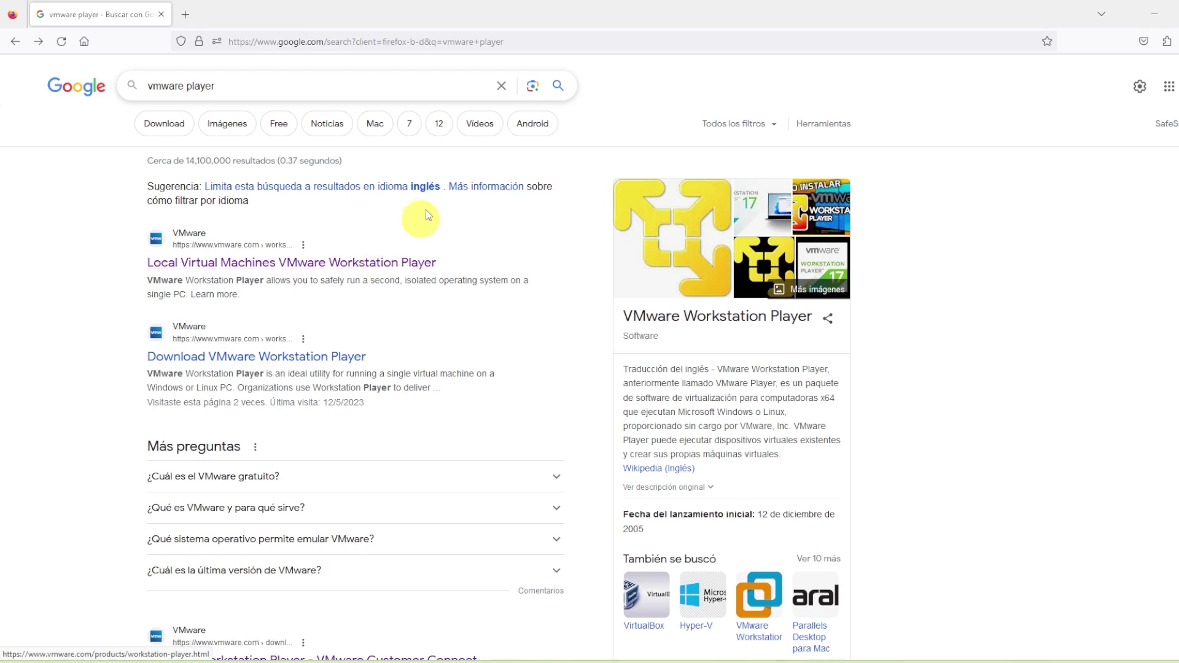
Open the VMware Workstation Player product page from the search results and go to its free download page
click(413, 263)
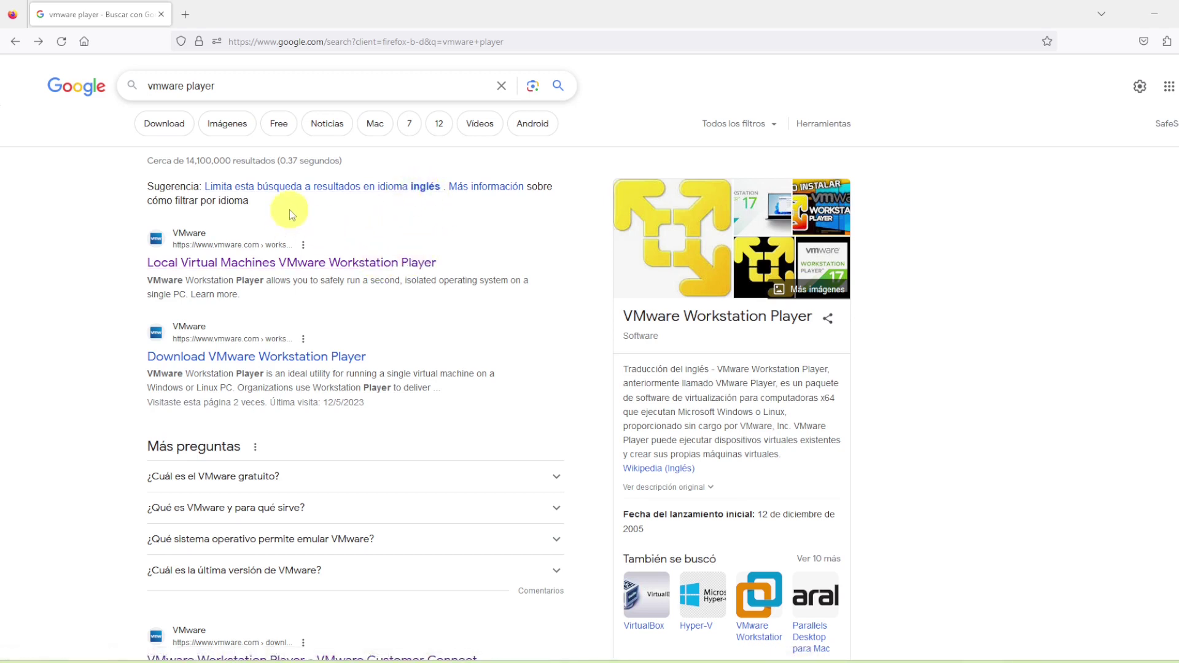
click(317, 264)
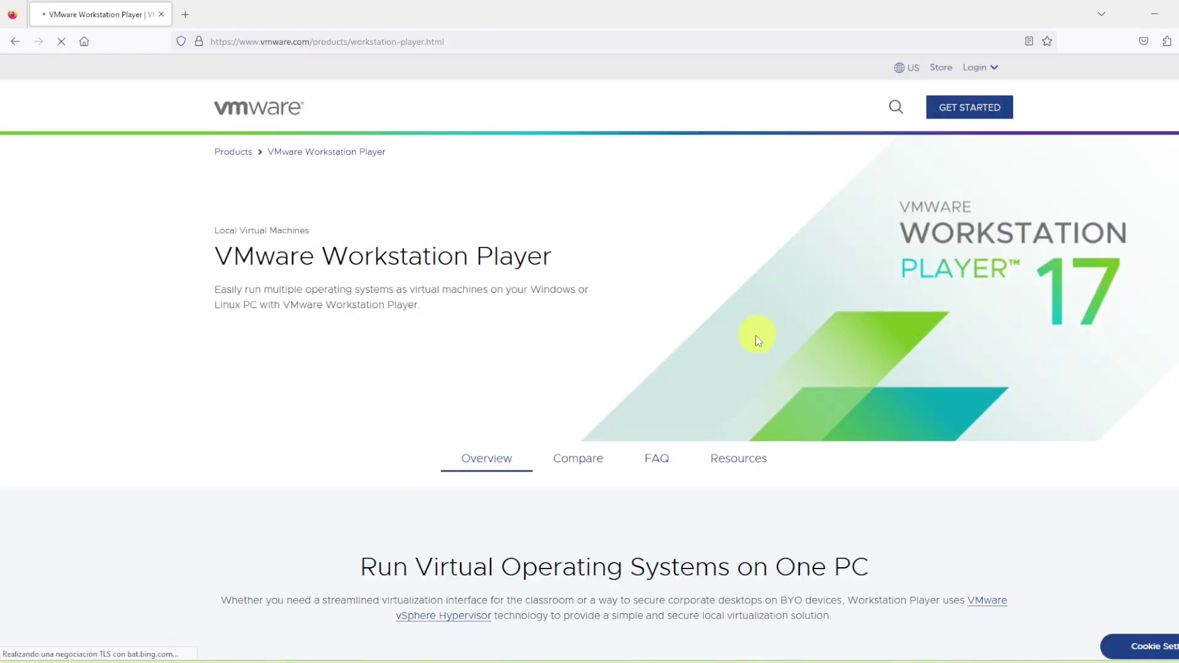
scroll(547, 332, down, 3)
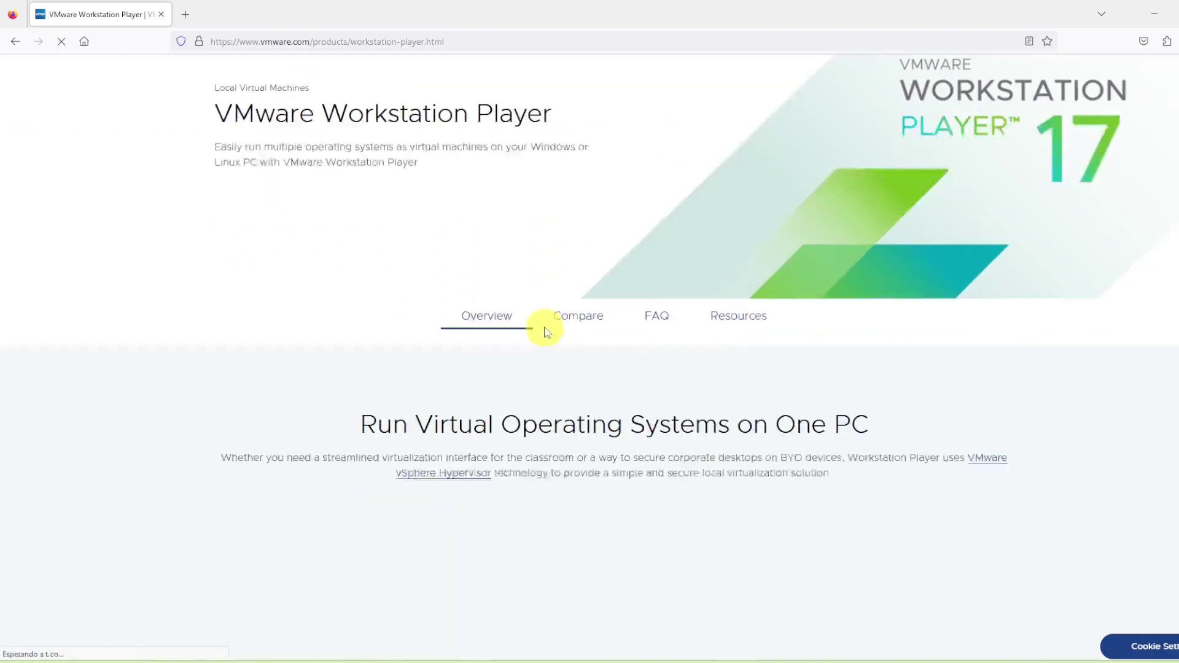
scroll(547, 332, down, 3)
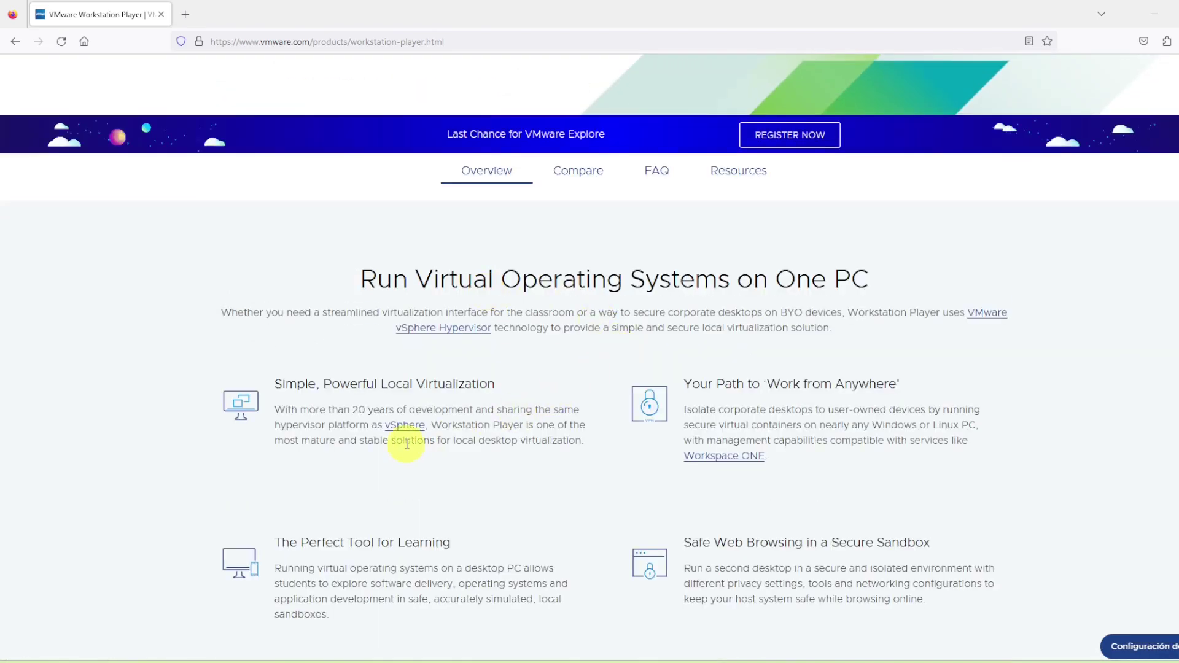
scroll(561, 332, up, 5)
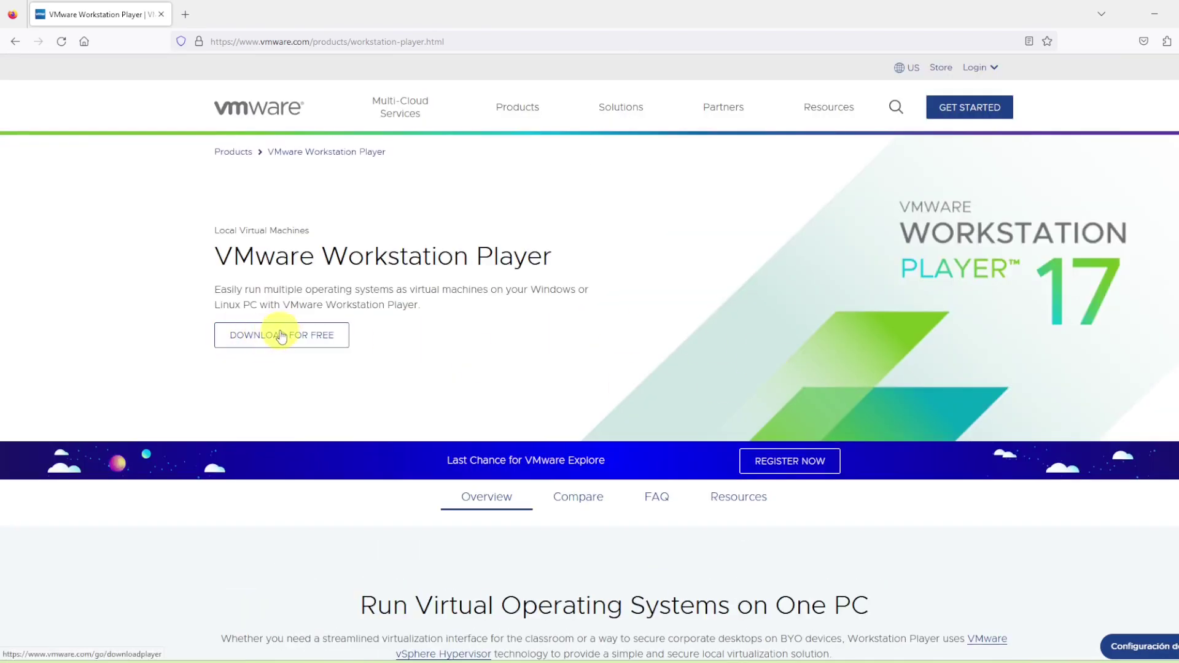
click(281, 335)
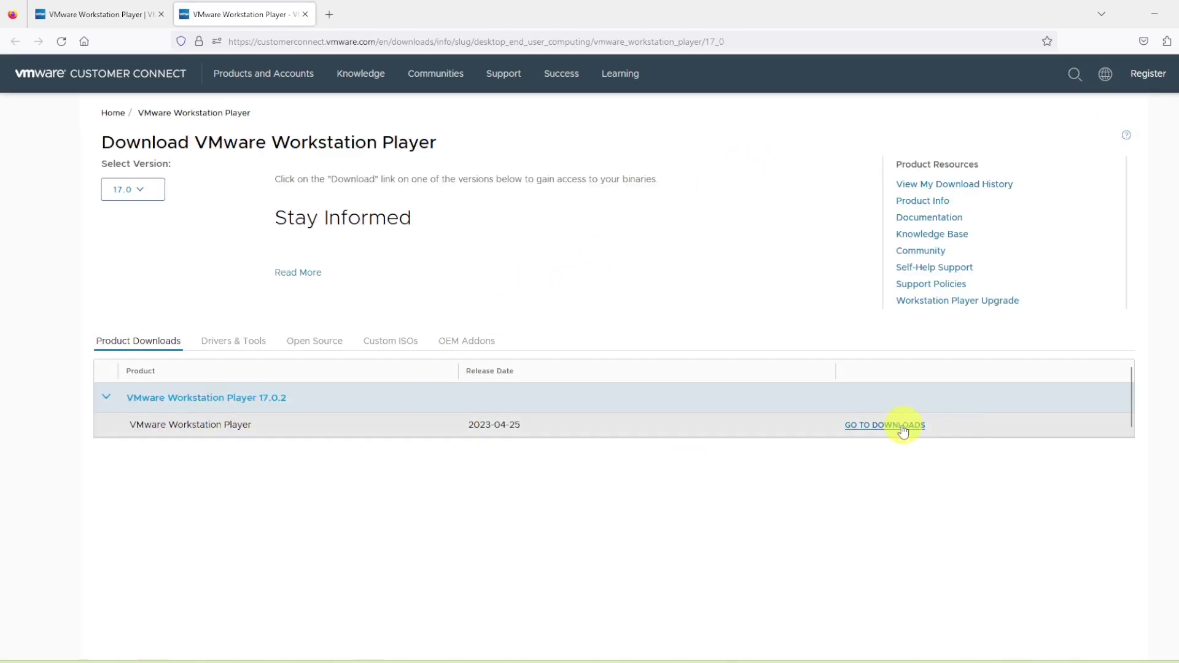
Download VMware Workstation 17.0.2 Player for Windows 64-bit and launch the downloaded installer
click(898, 425)
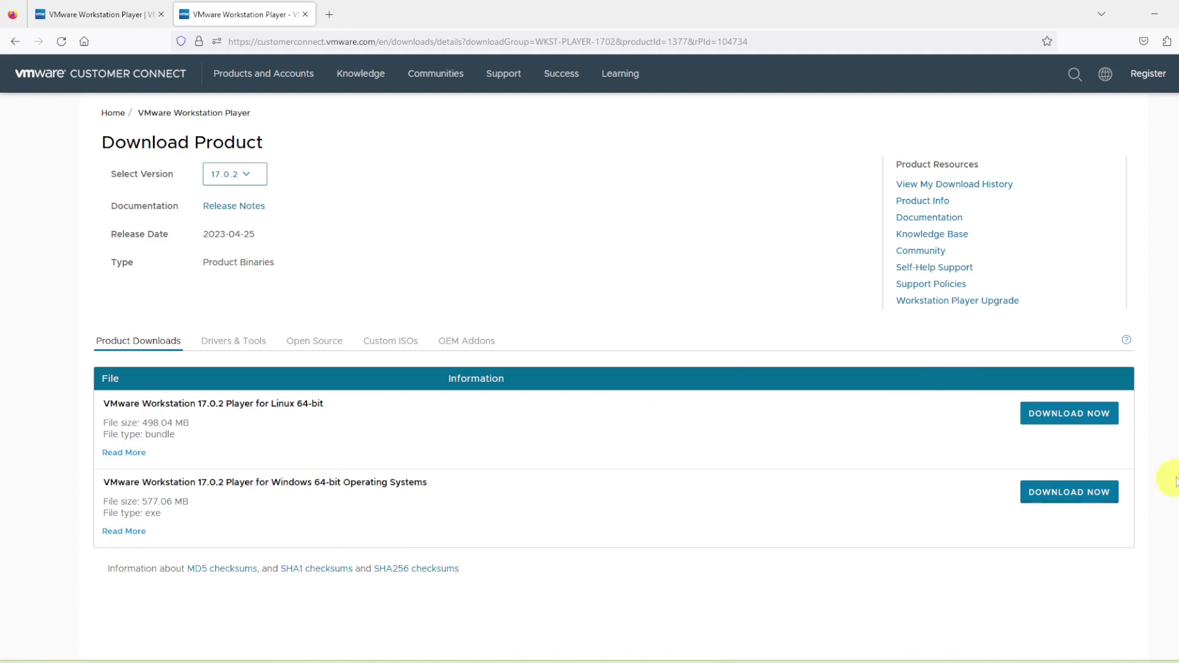
click(1067, 493)
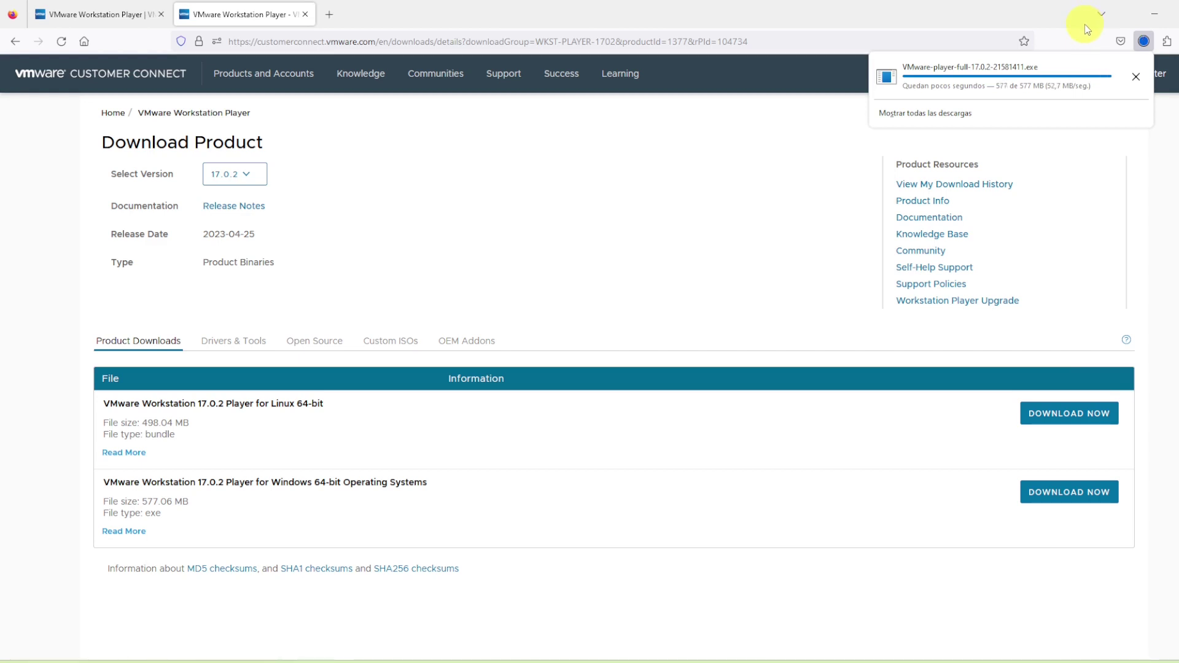
click(966, 71)
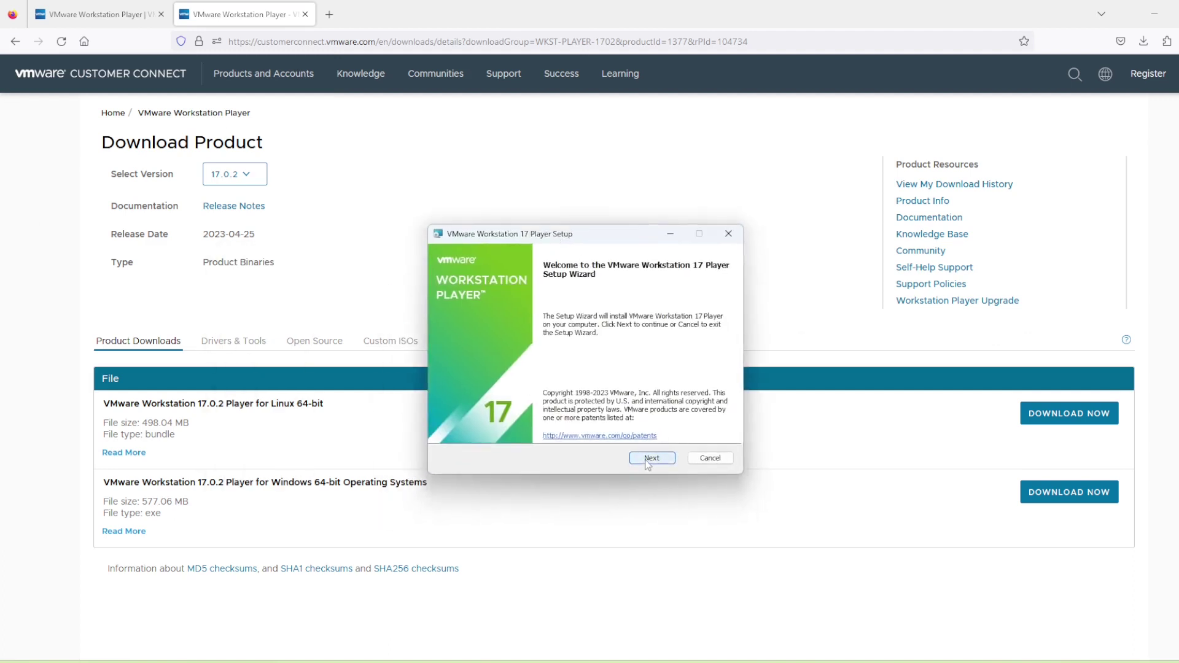
Accept the license agreement in the setup wizard and continue without automatically installing Windows Hypervisor Platform
click(646, 462)
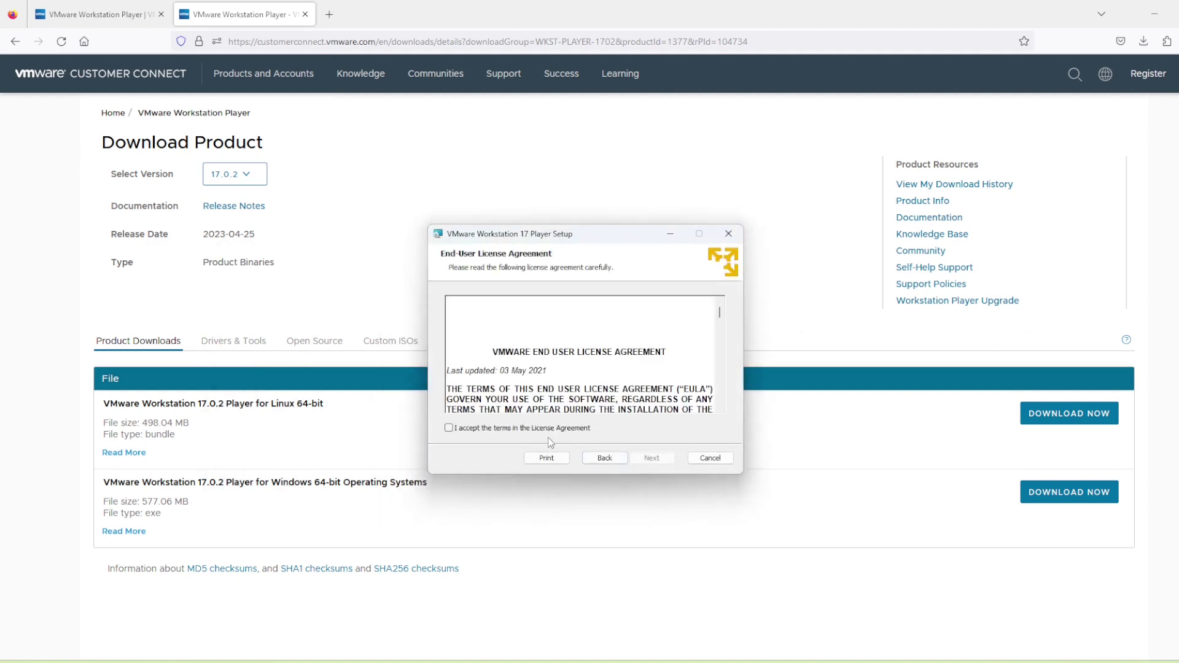
click(449, 428)
click(657, 465)
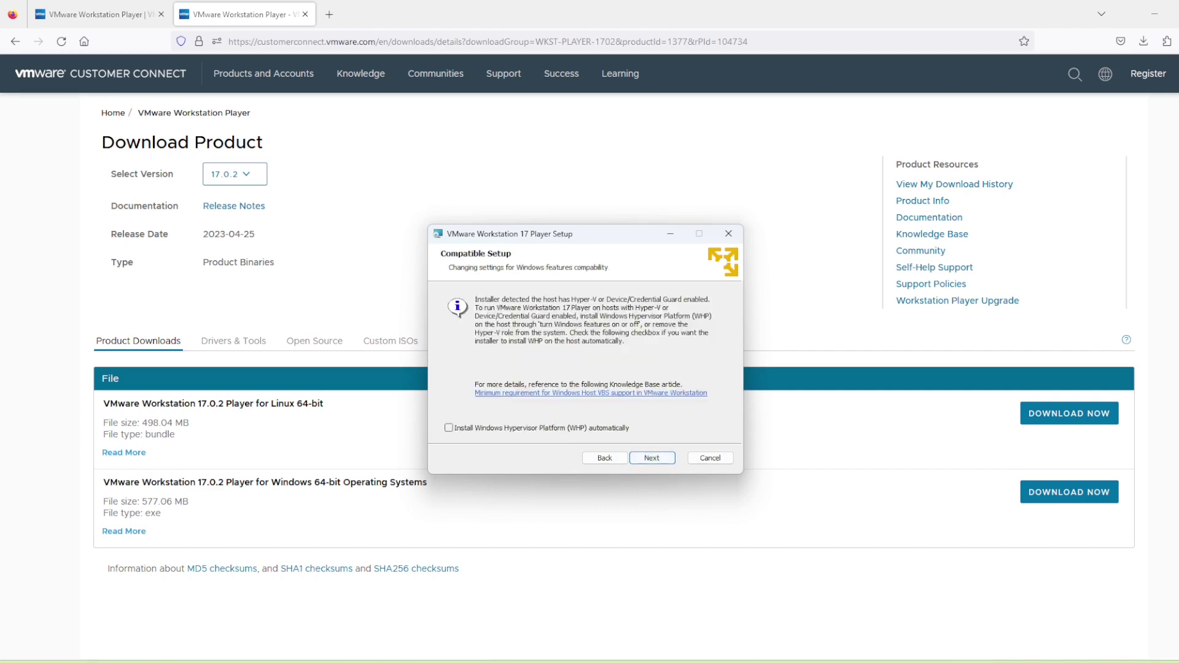
click(659, 459)
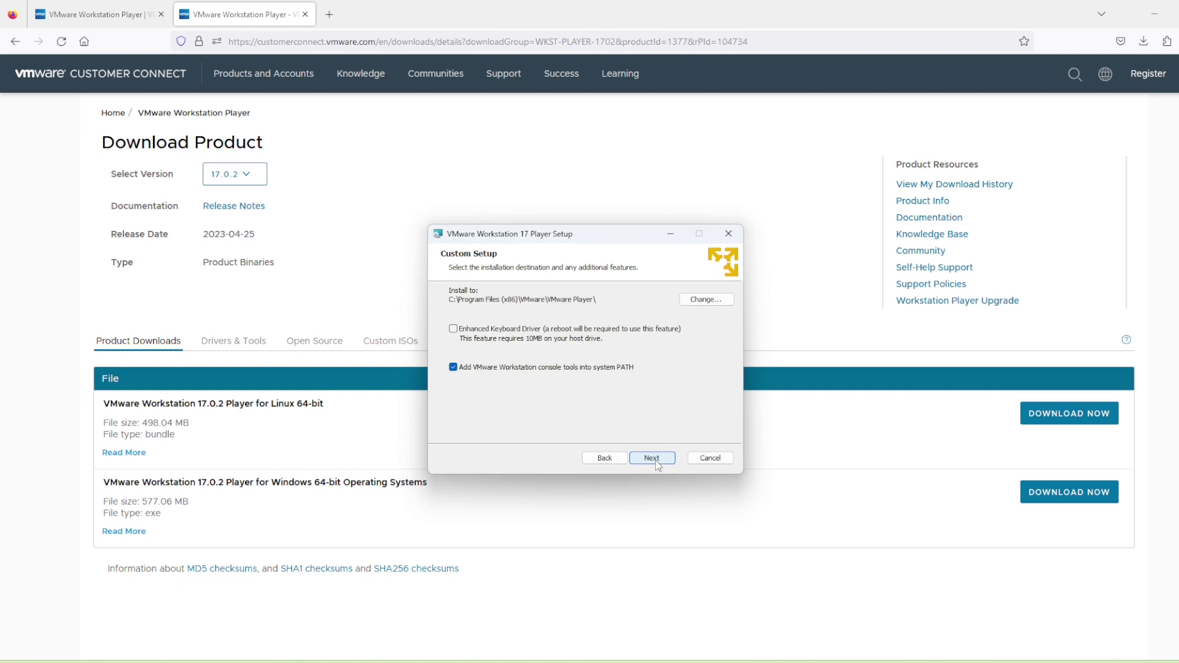
Keep the default custom setup options and disable startup update checks and the Customer Experience Improvement Program
click(655, 460)
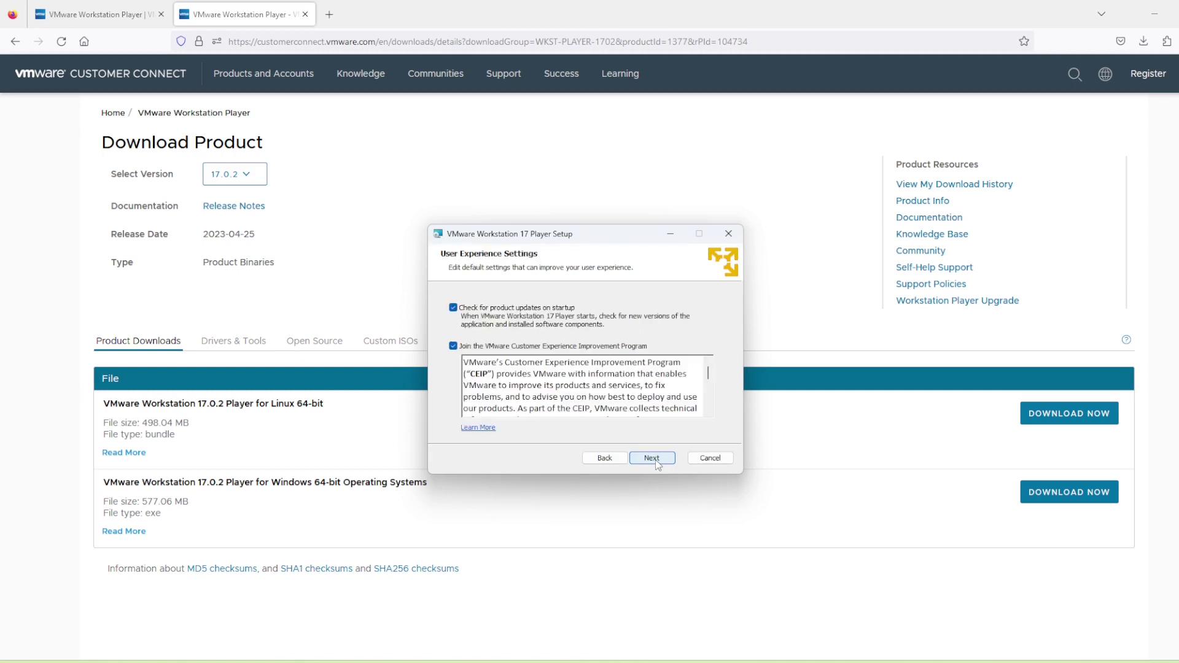
click(453, 307)
click(453, 346)
click(653, 458)
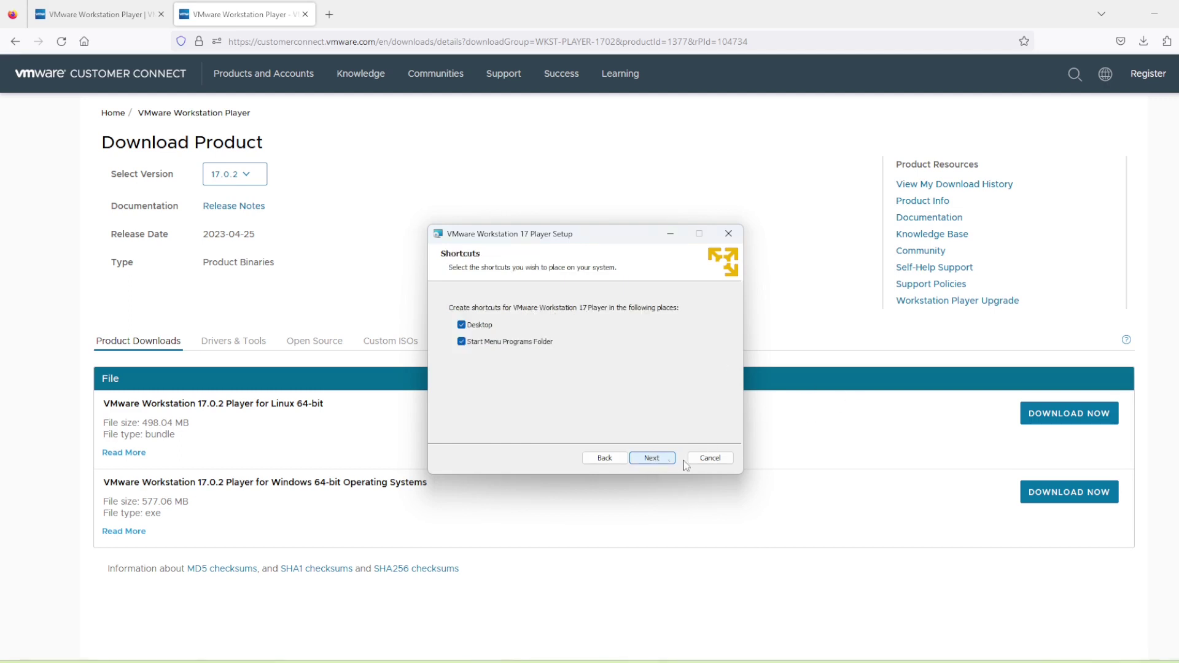
Install the player with desktop and Start menu shortcuts, and finish the setup without a license key
click(651, 458)
click(654, 458)
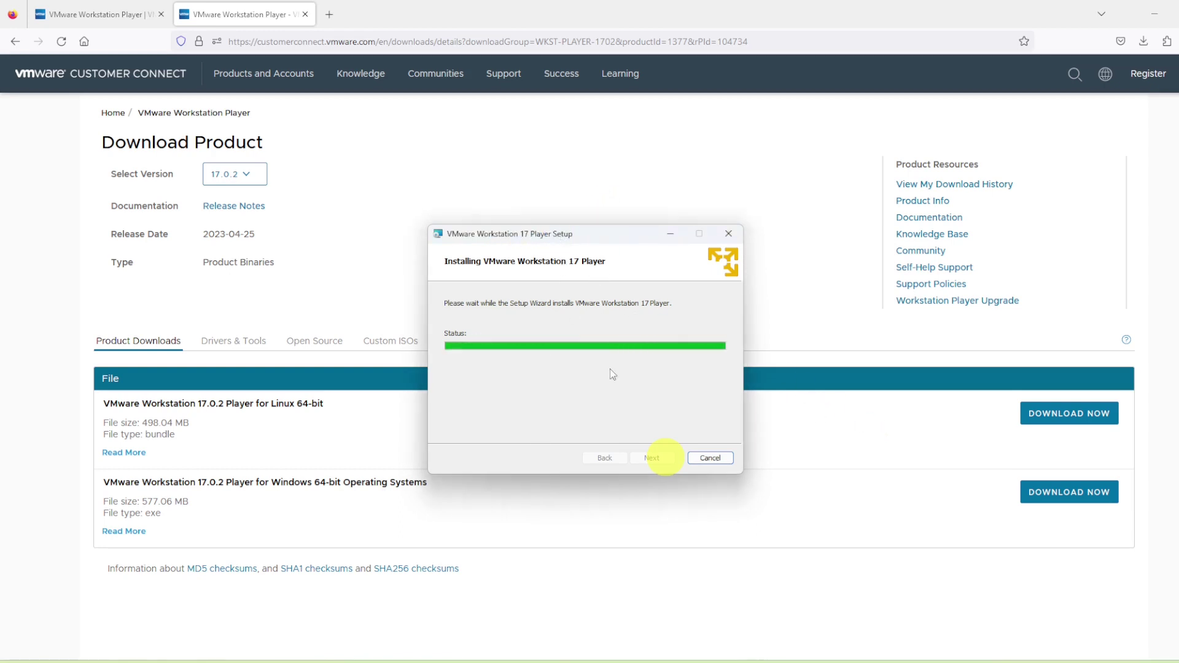
click(653, 456)
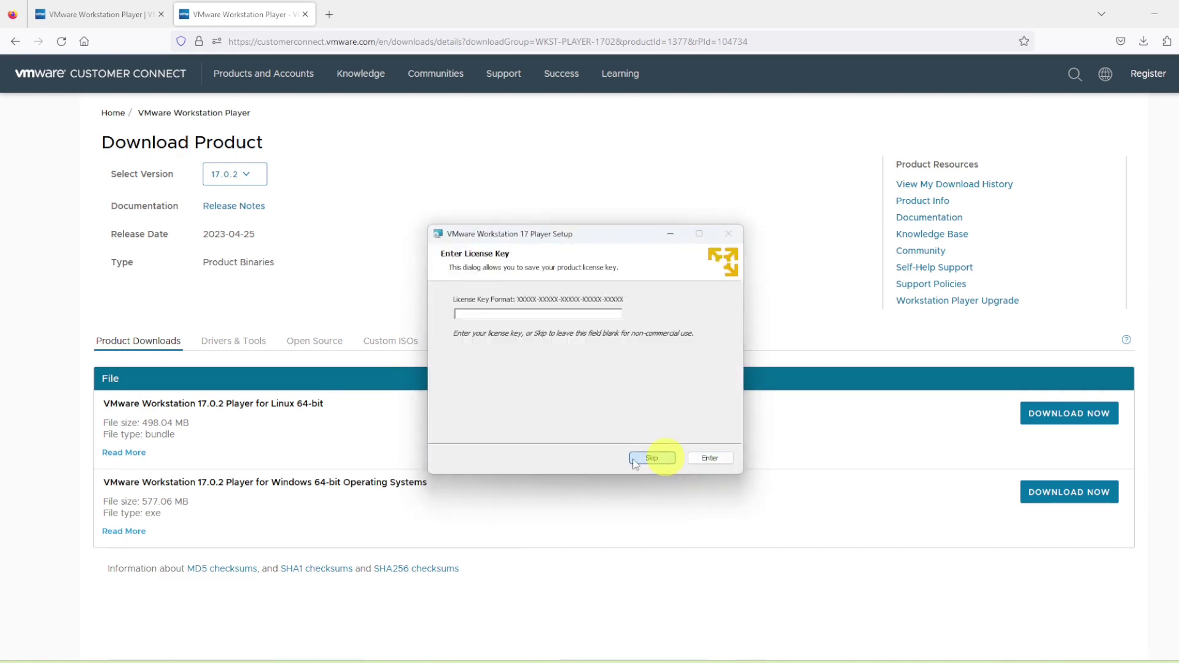
click(637, 462)
click(726, 462)
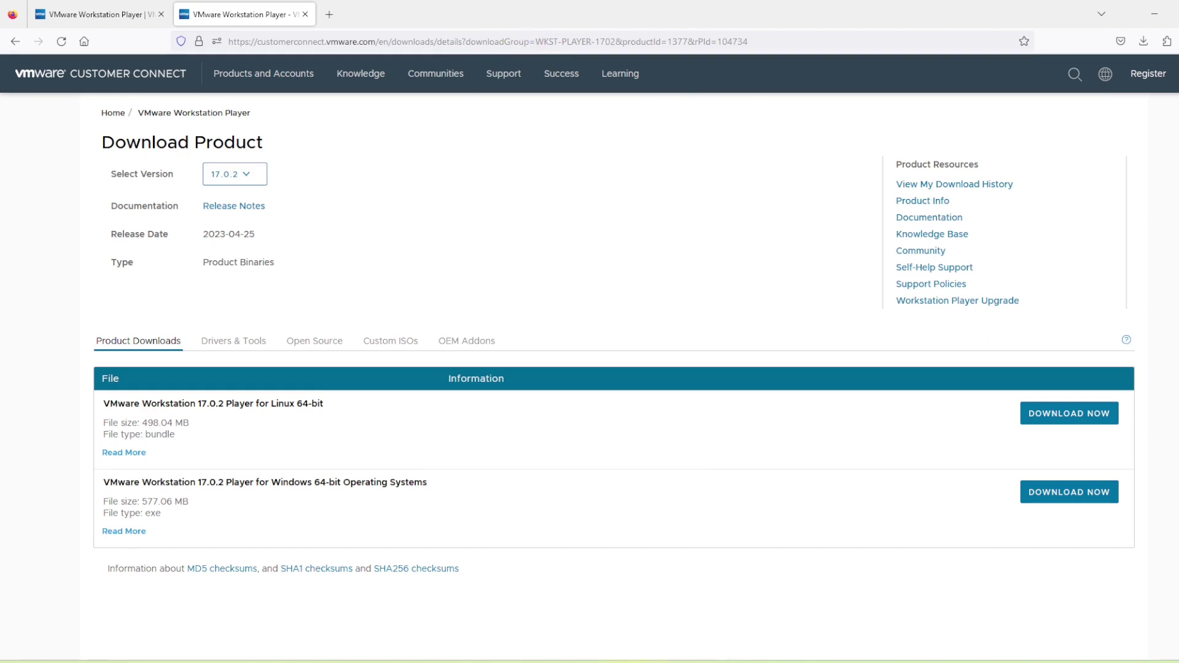
Launch VMware Workstation 17 Player and choose free non-commercial use in its welcome dialog
key(super)
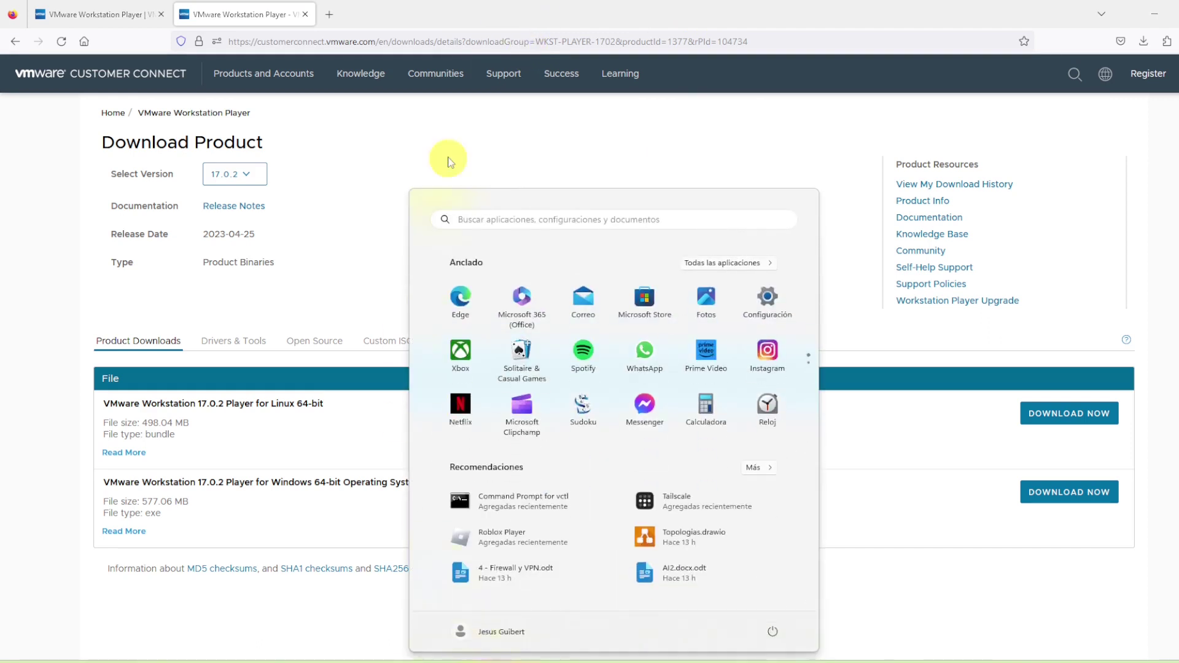
click(503, 218)
text(vm)
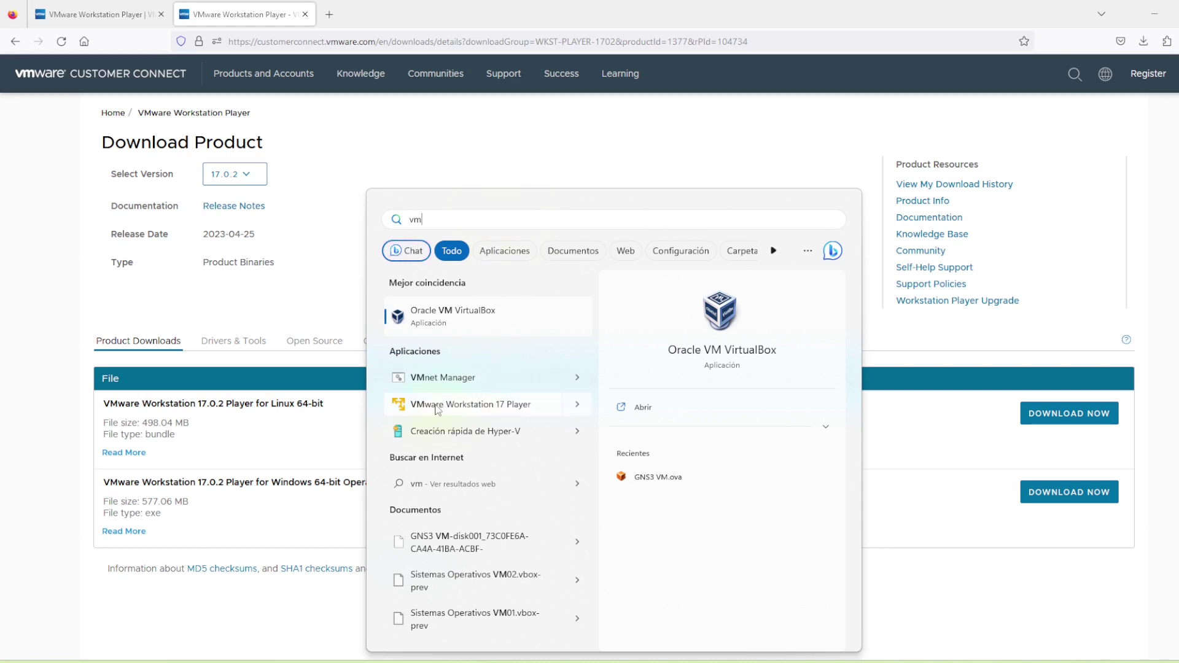
click(494, 407)
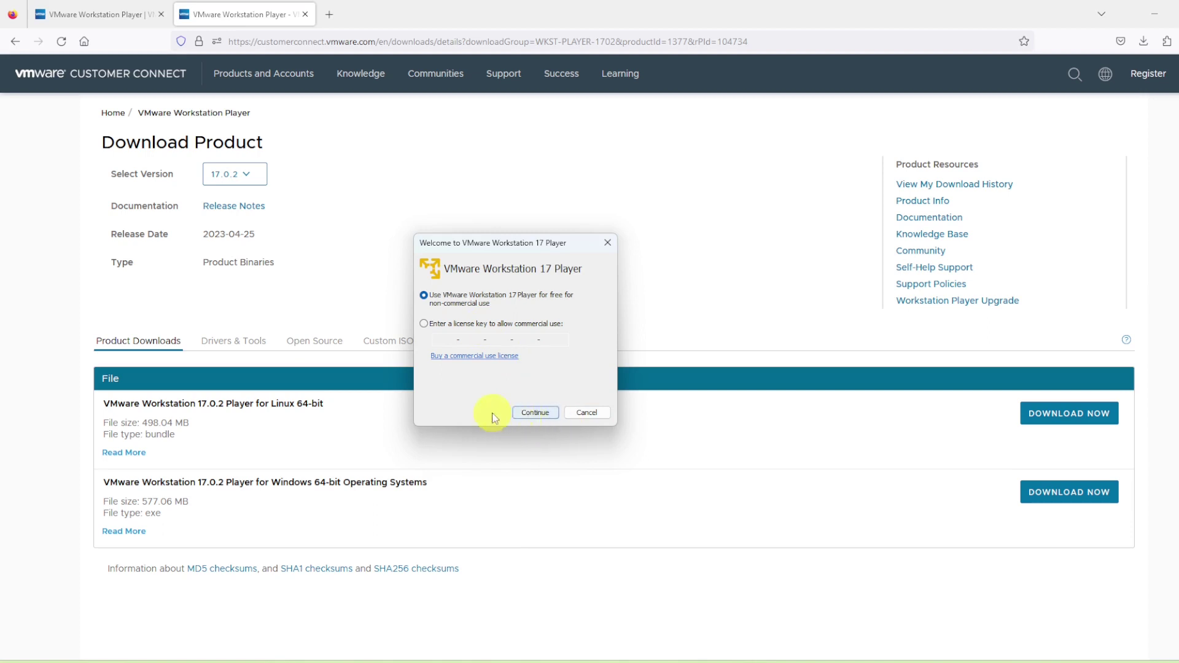
click(531, 414)
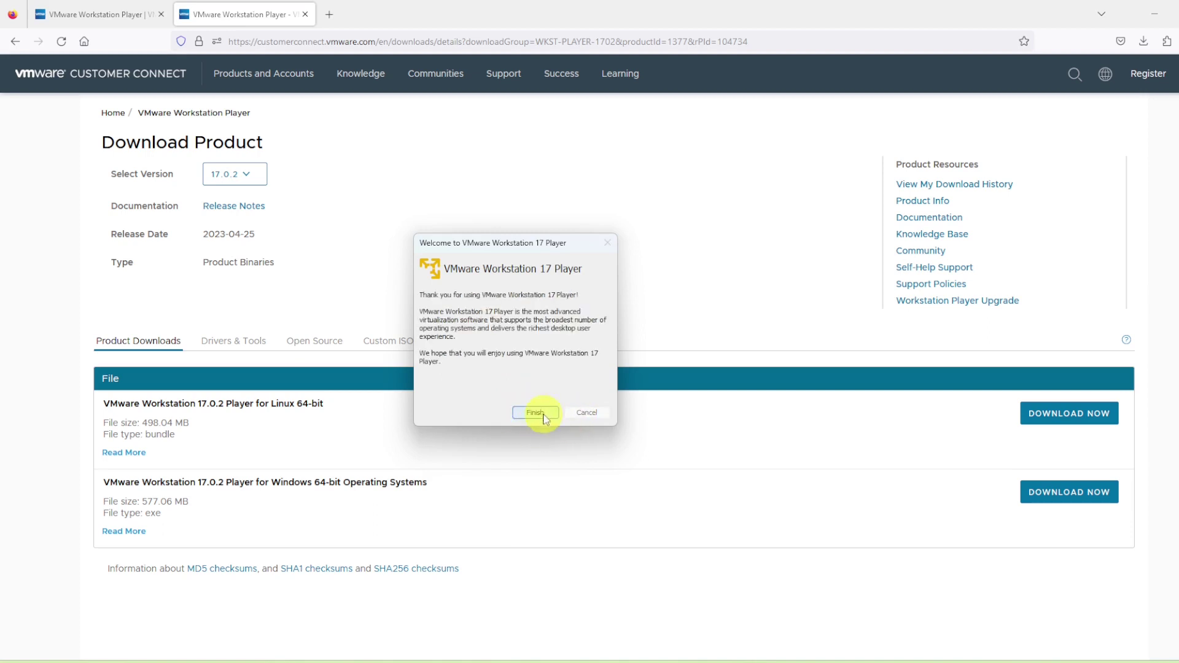
click(532, 415)
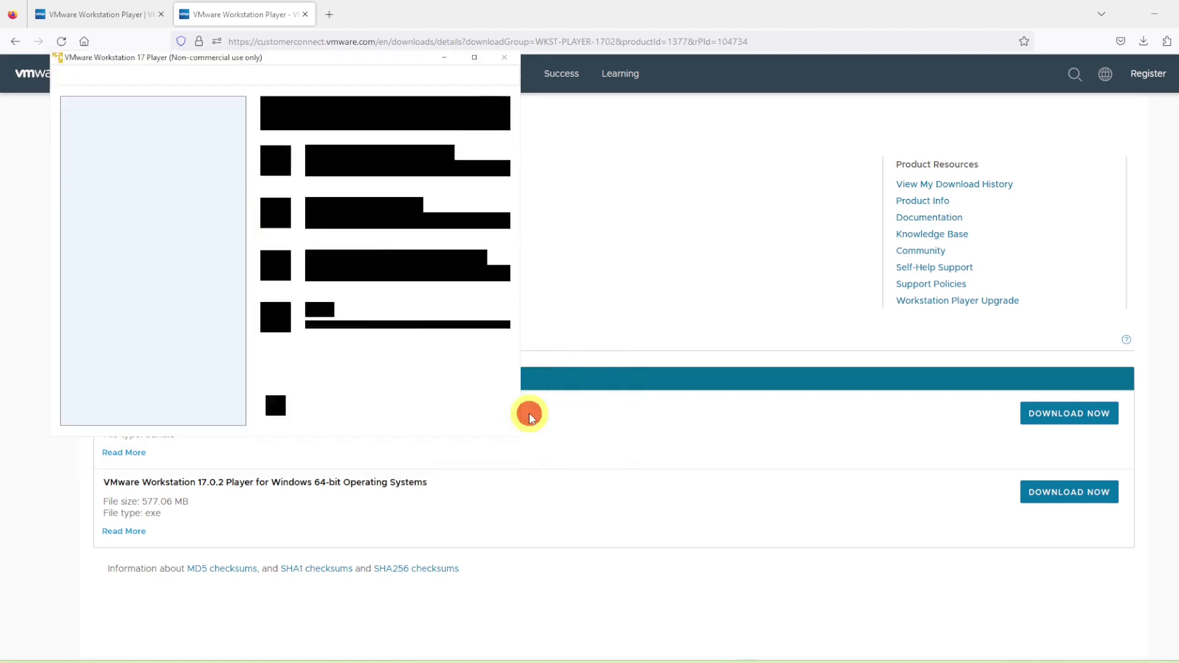
Start a new virtual machine using debian-12.1.0-amd64-netinst.iso from the Descargas folder as its installer disc image
drag(302, 60, 570, 182)
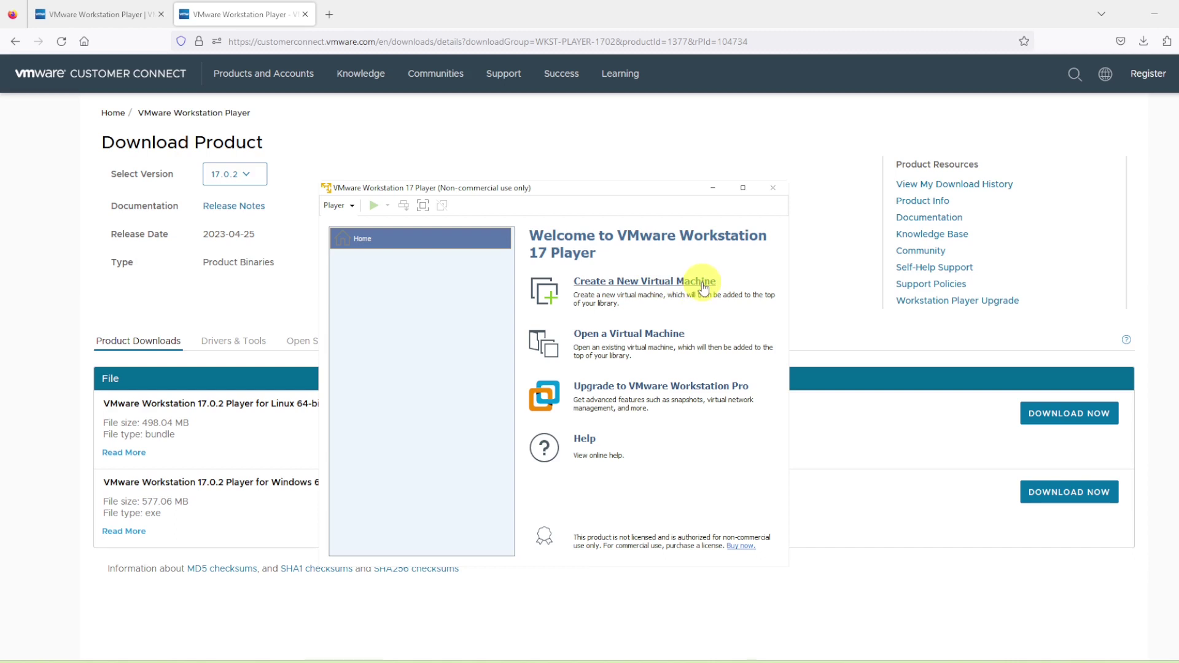
click(641, 280)
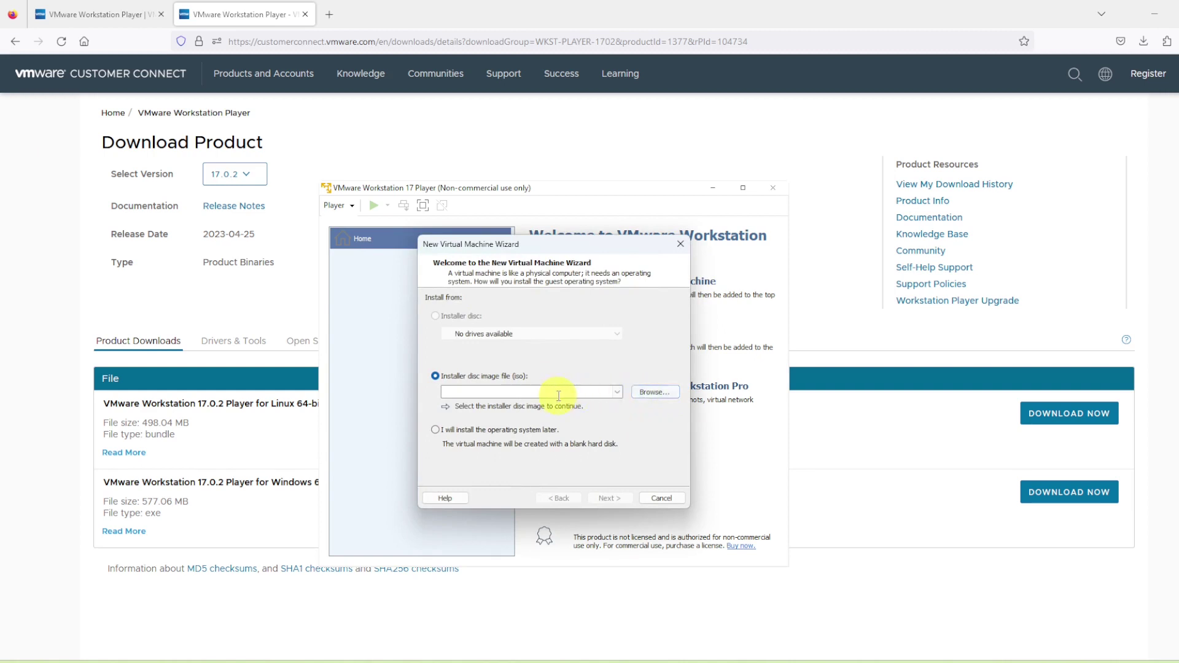
click(666, 390)
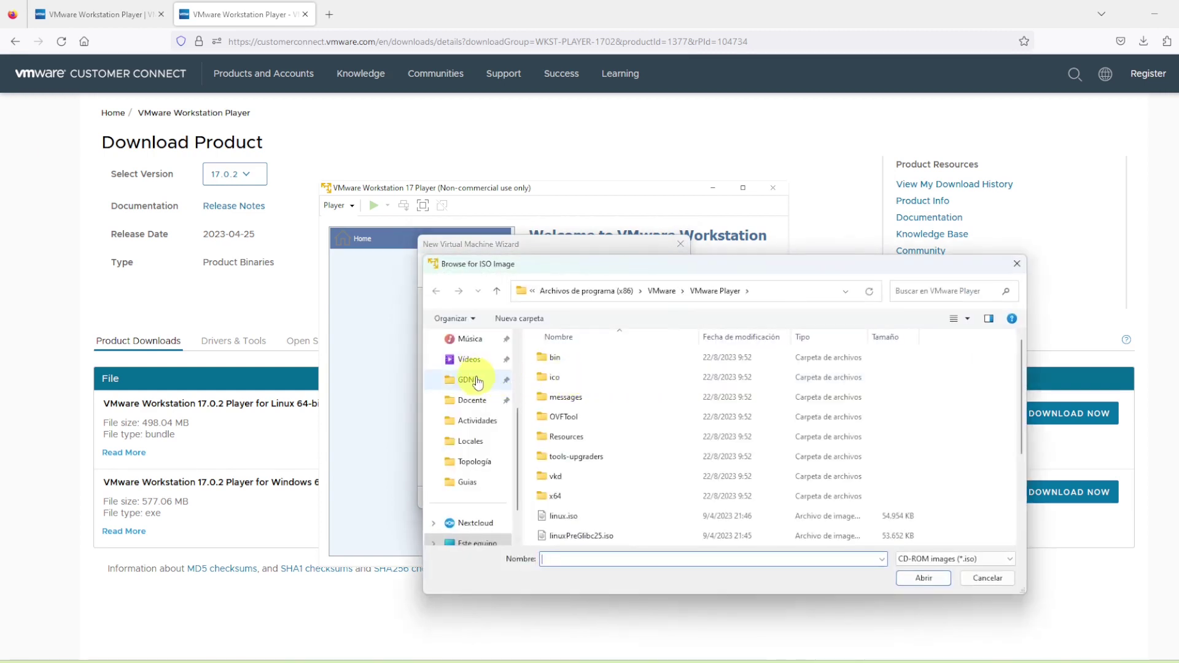
scroll(478, 382, up, 2)
click(474, 400)
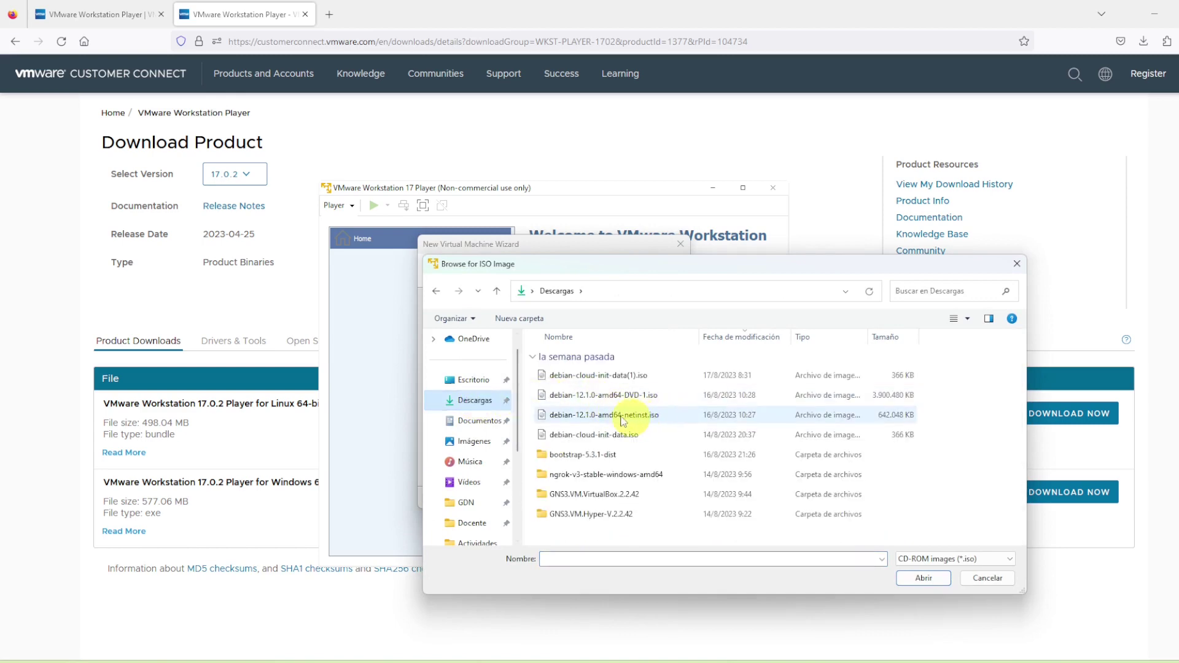
click(626, 422)
double_click(638, 415)
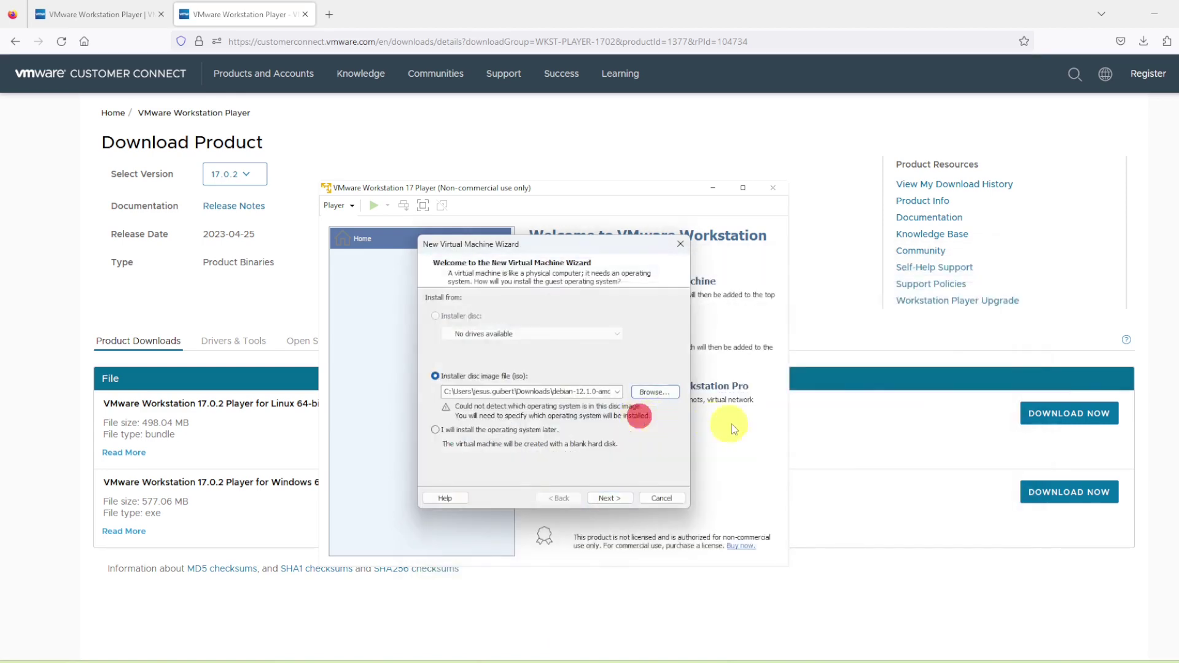
click(615, 499)
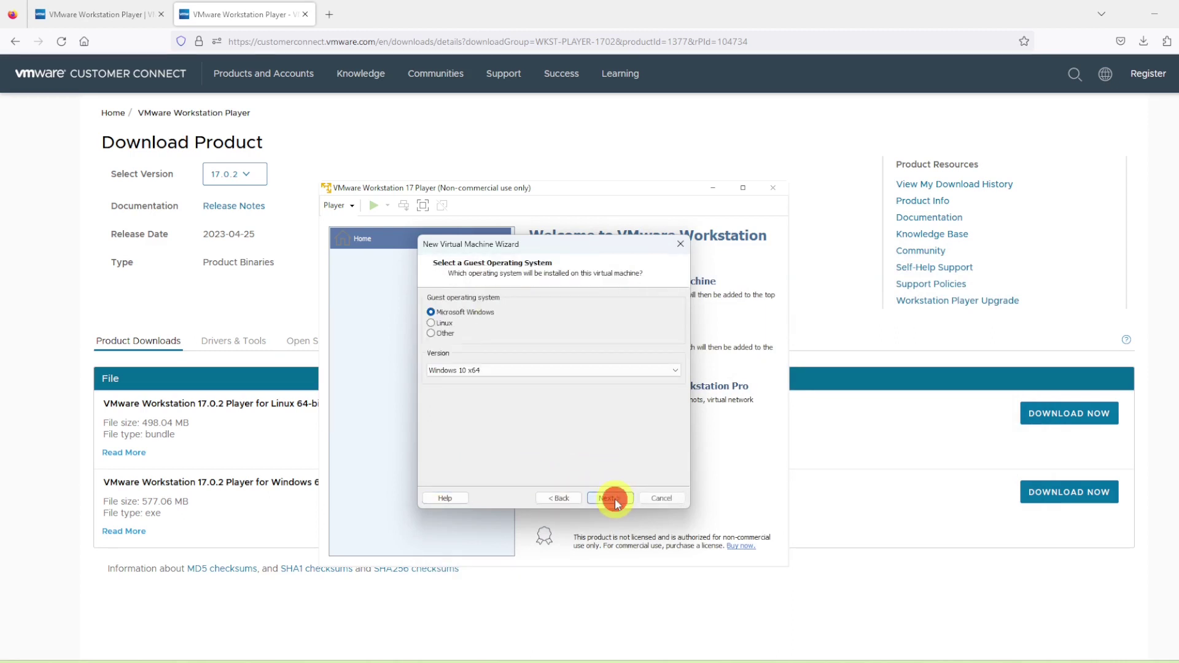
Set the guest operating system to Linux with the version Debian 11.x 64-bit
click(431, 326)
click(618, 370)
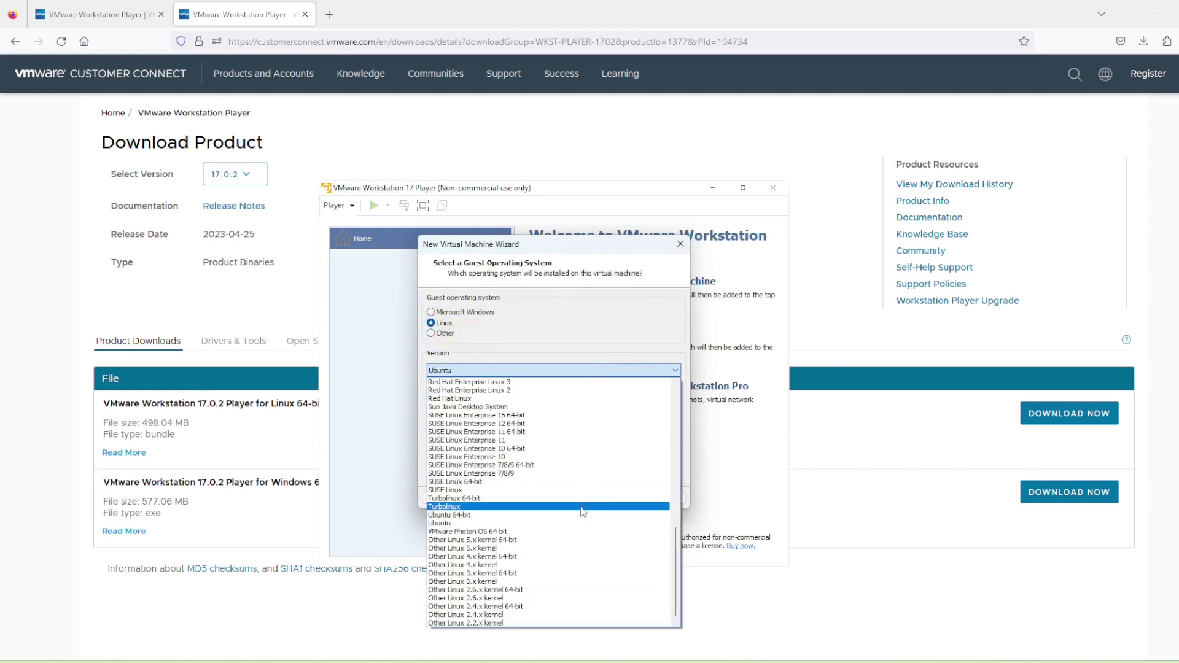
scroll(577, 515, up, 5)
scroll(568, 491, up, 10)
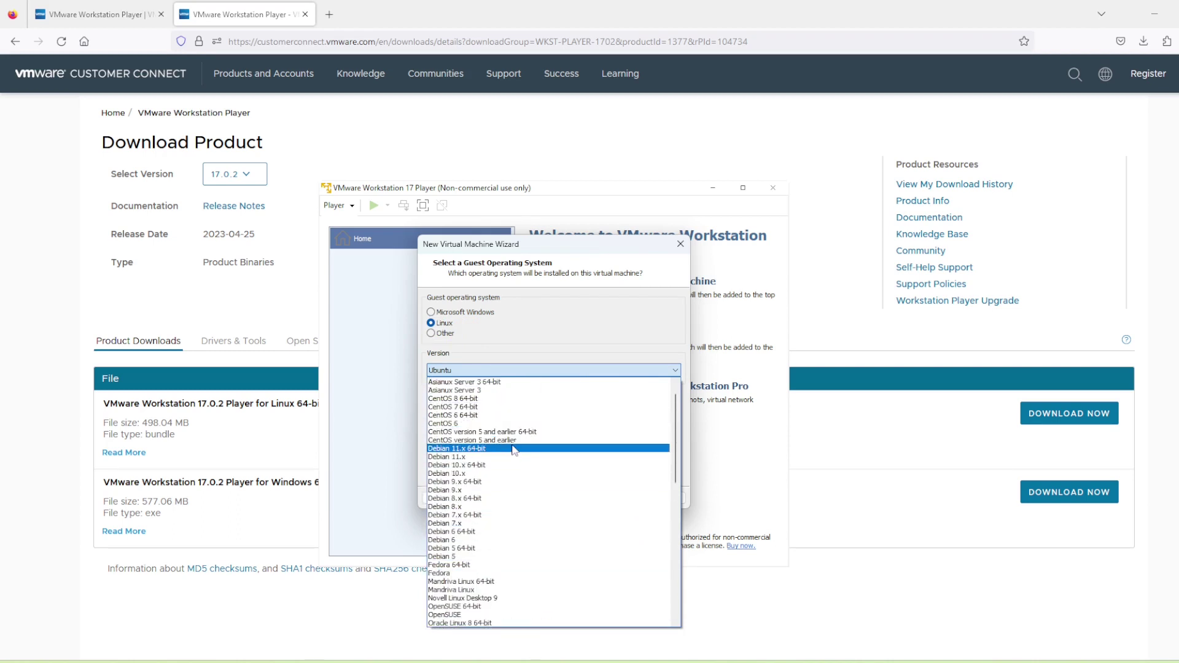
click(472, 451)
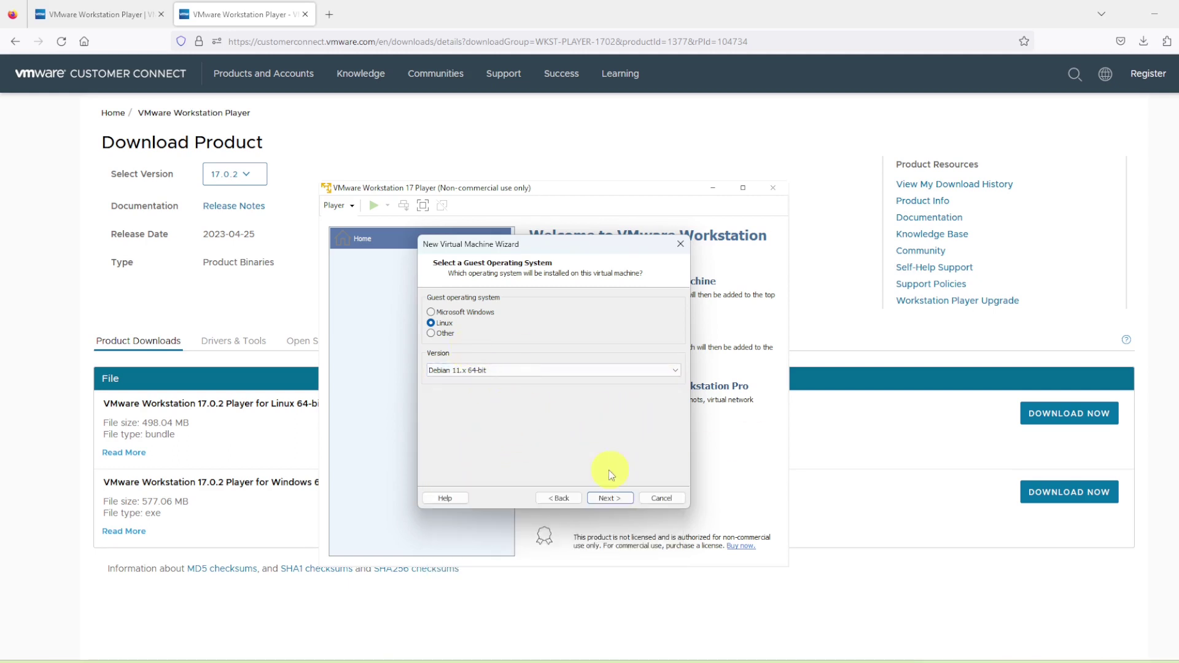
click(606, 503)
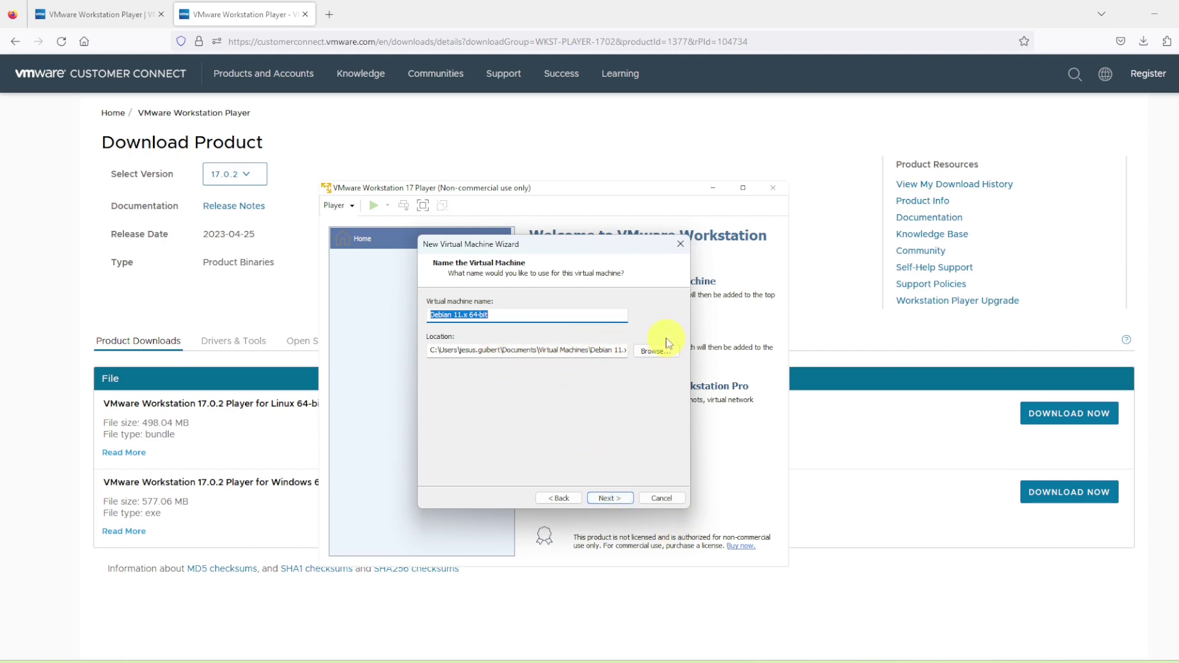
Keep the default machine name, location and 20 GB disk split into multiple files, and review the settings summary
click(607, 500)
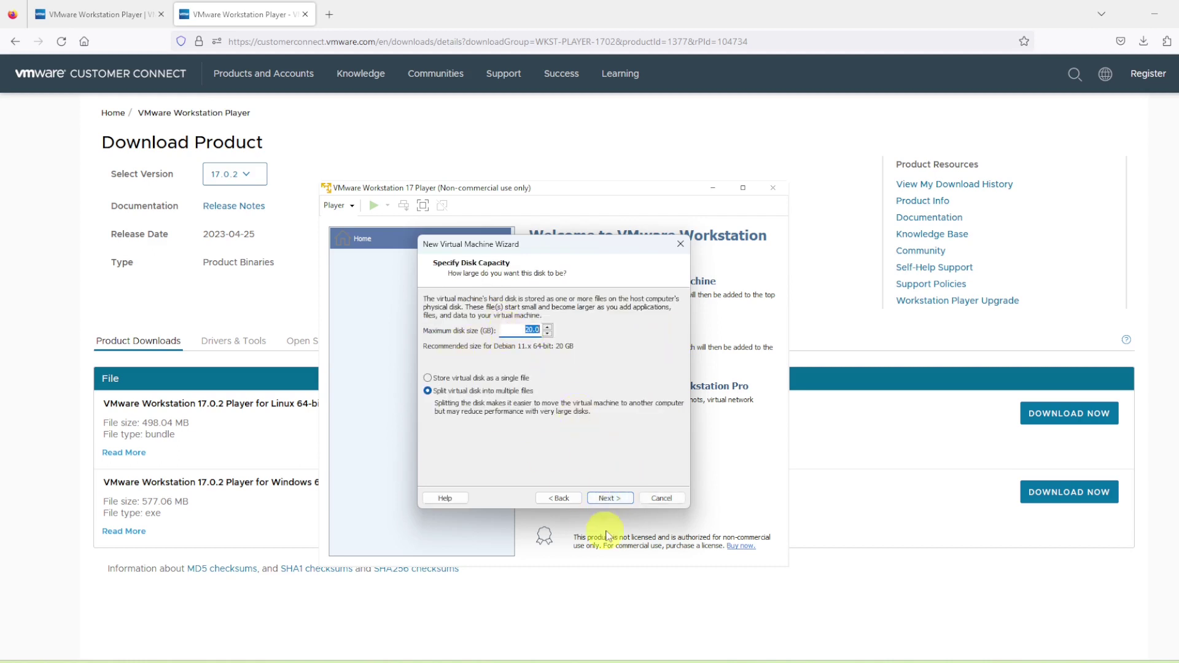
click(614, 497)
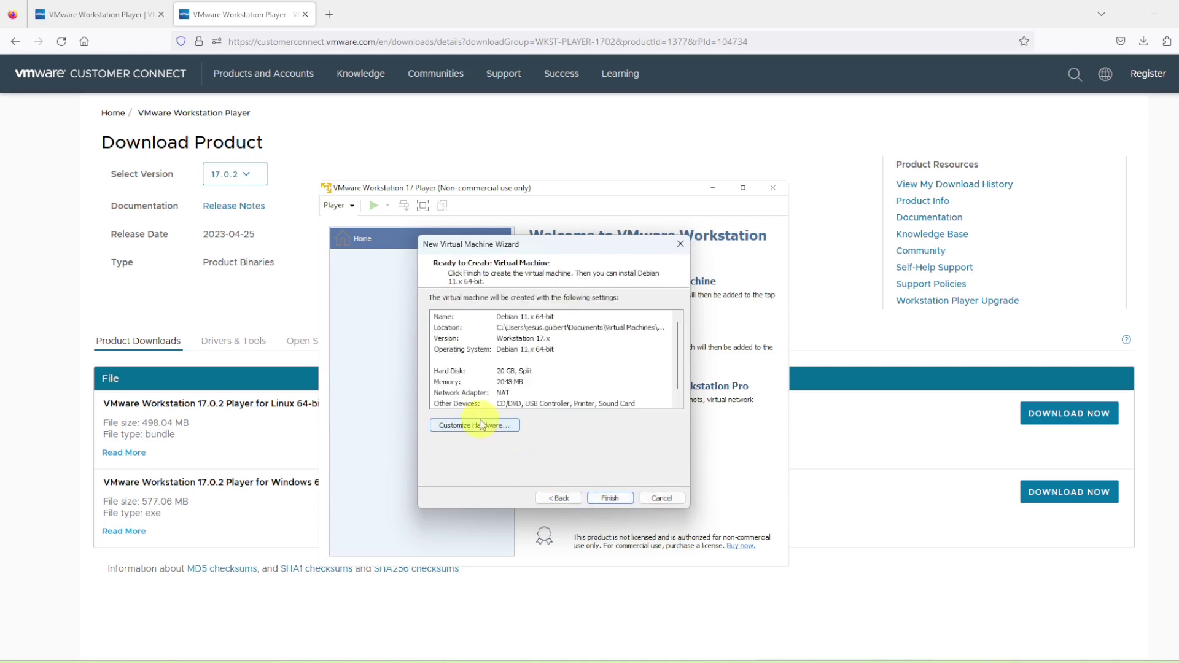
scroll(594, 384, down, 1)
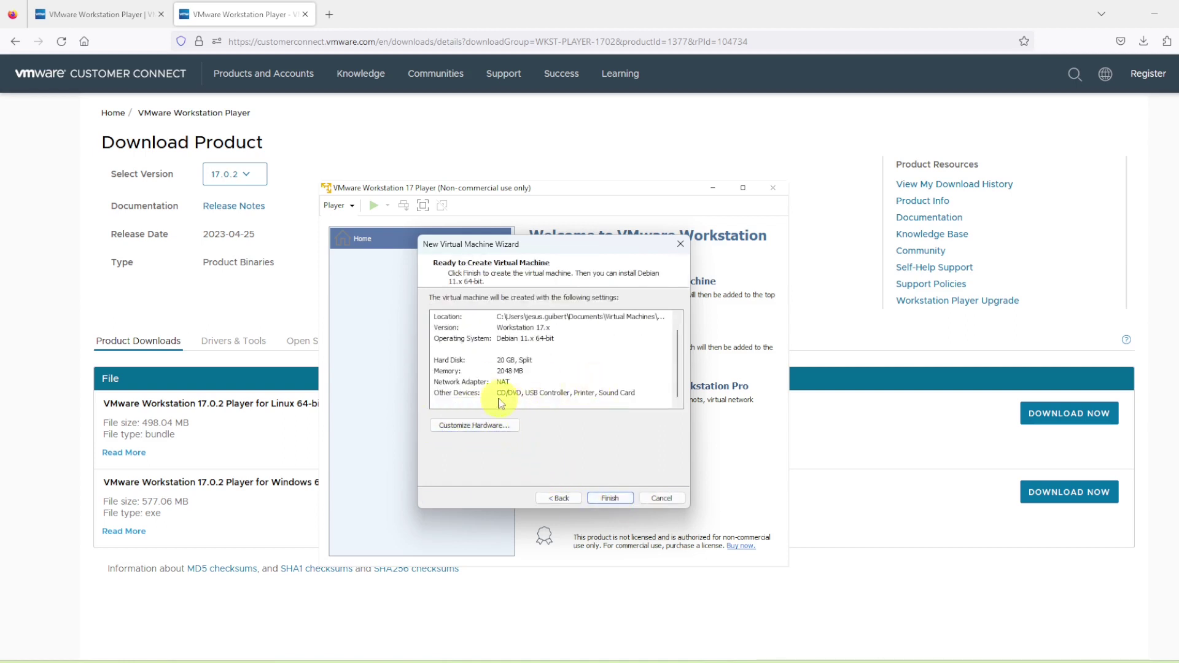
Check the memory entry in the settings summary and finish the wizard to create the Debian virtual machine
drag(489, 396, 503, 372)
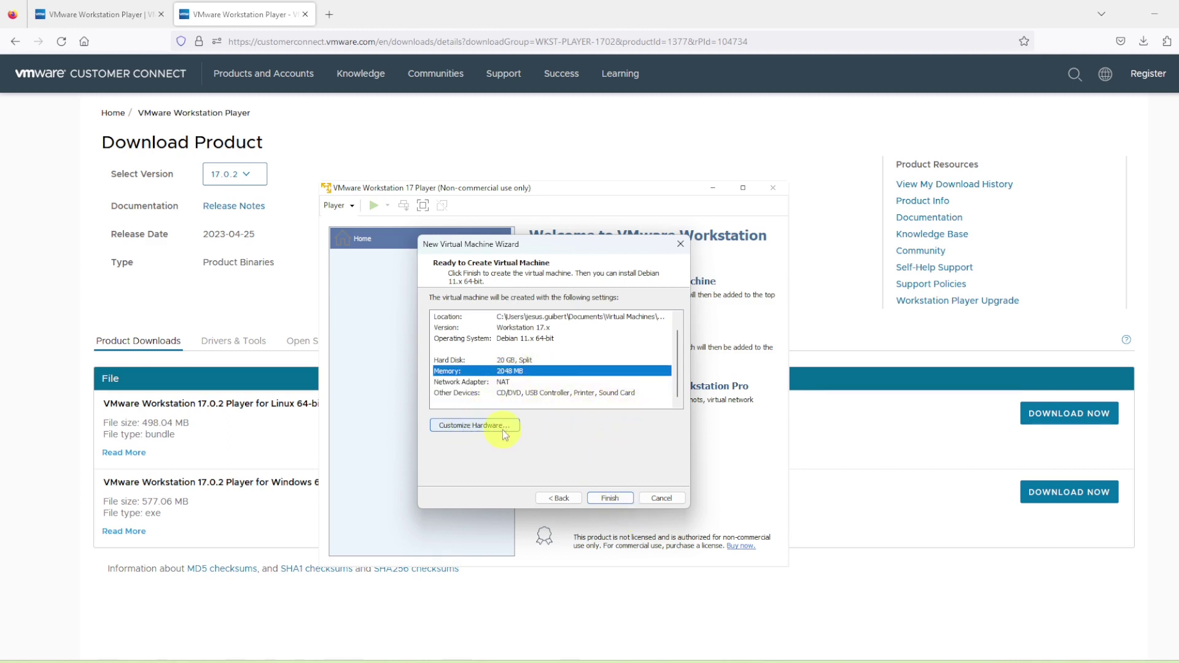
click(608, 499)
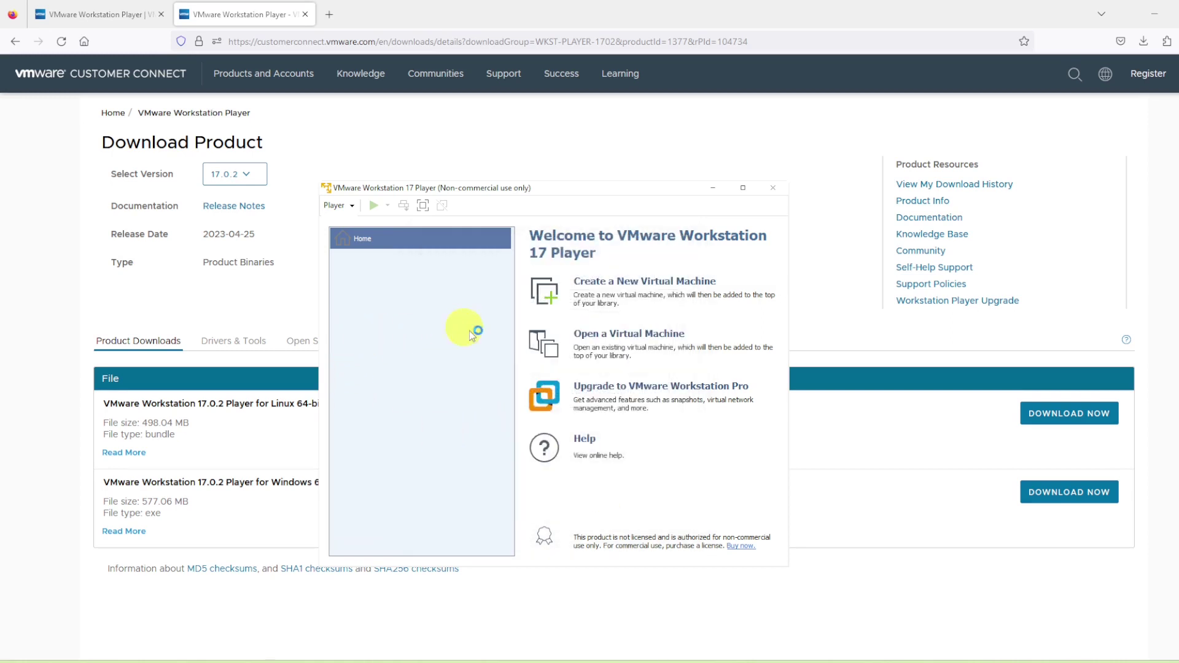
Review the new Debian machine's memory, hard disk and processor settings, and close them without changes
right_click(405, 263)
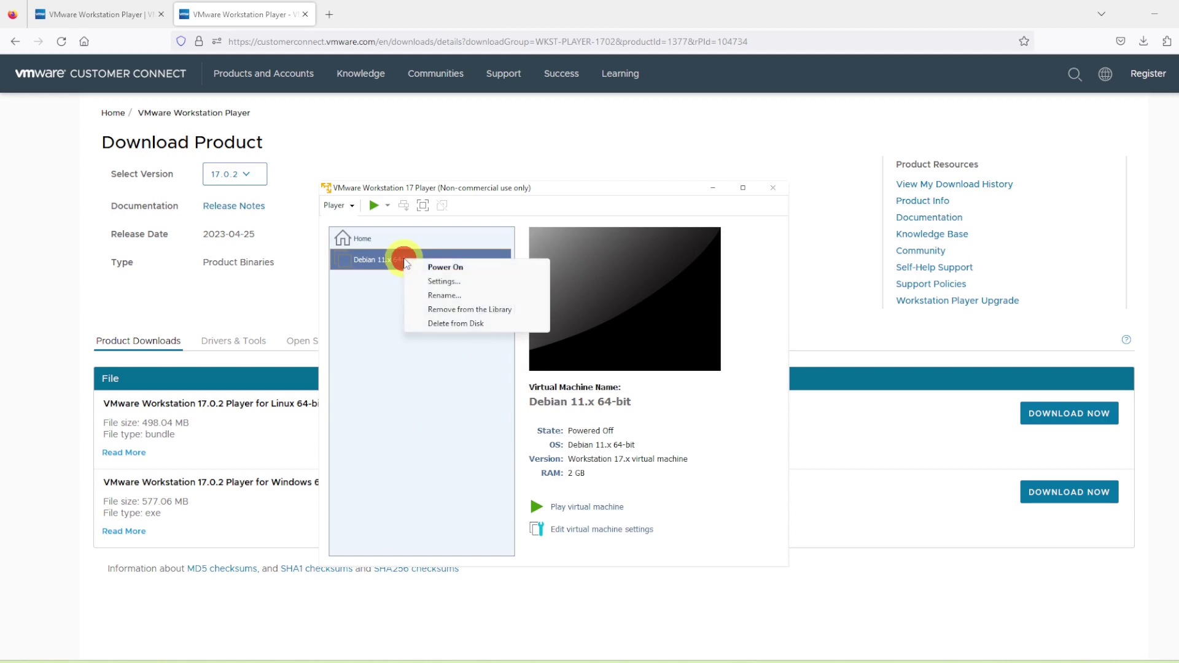
click(446, 283)
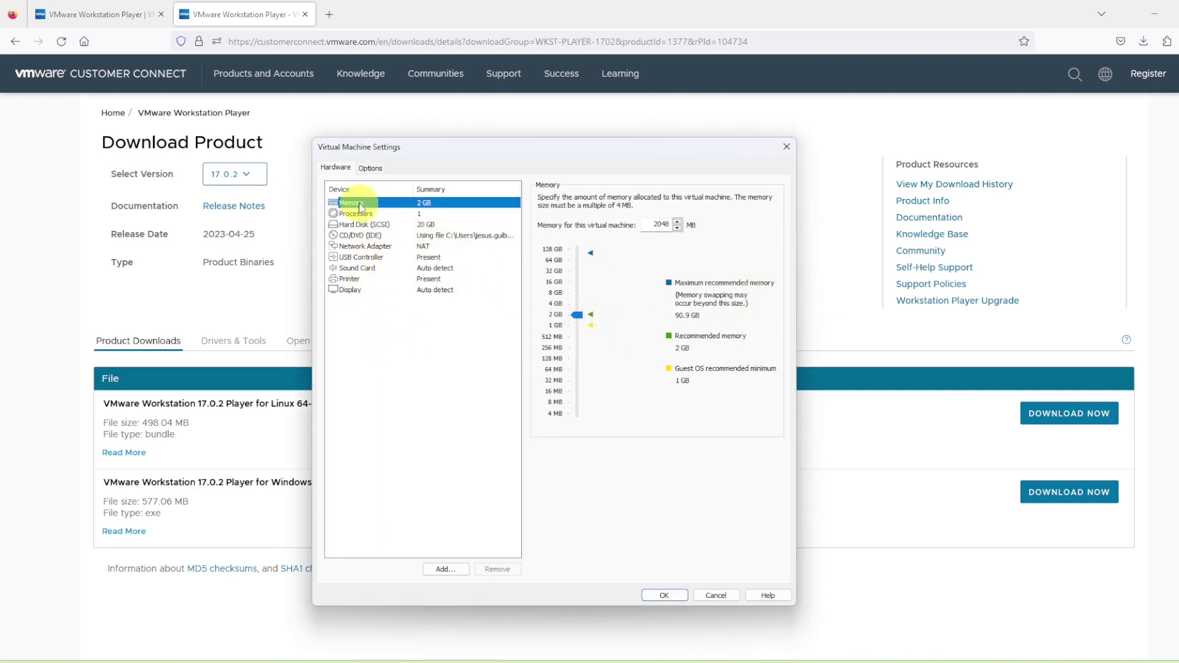
click(385, 226)
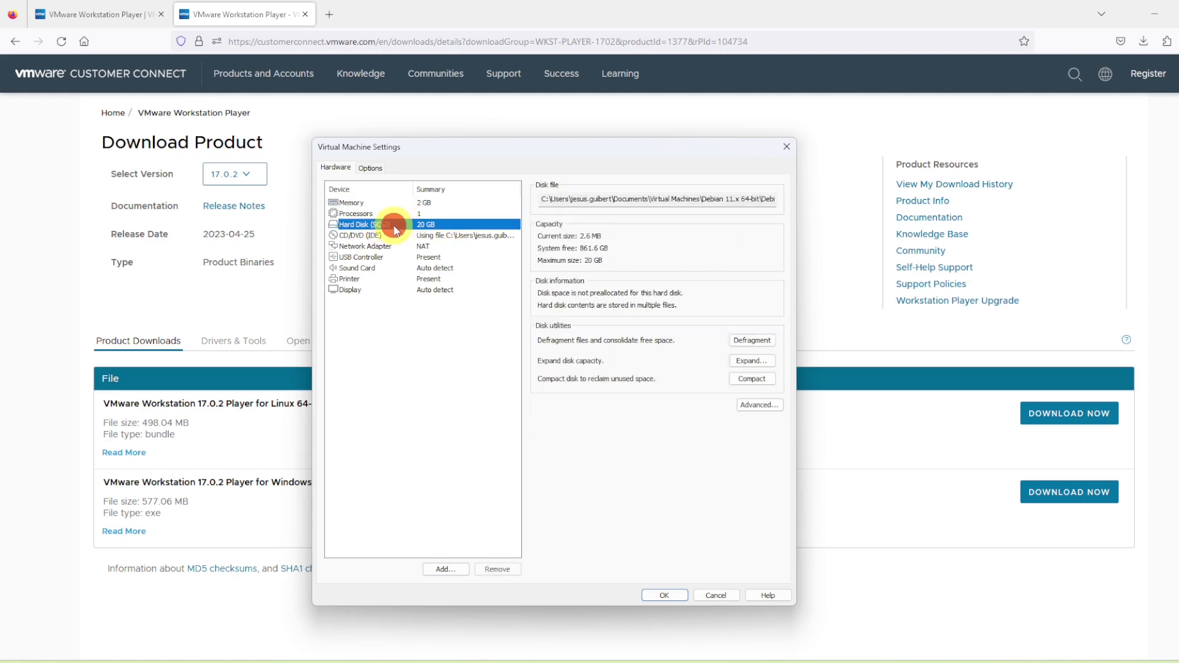
click(386, 215)
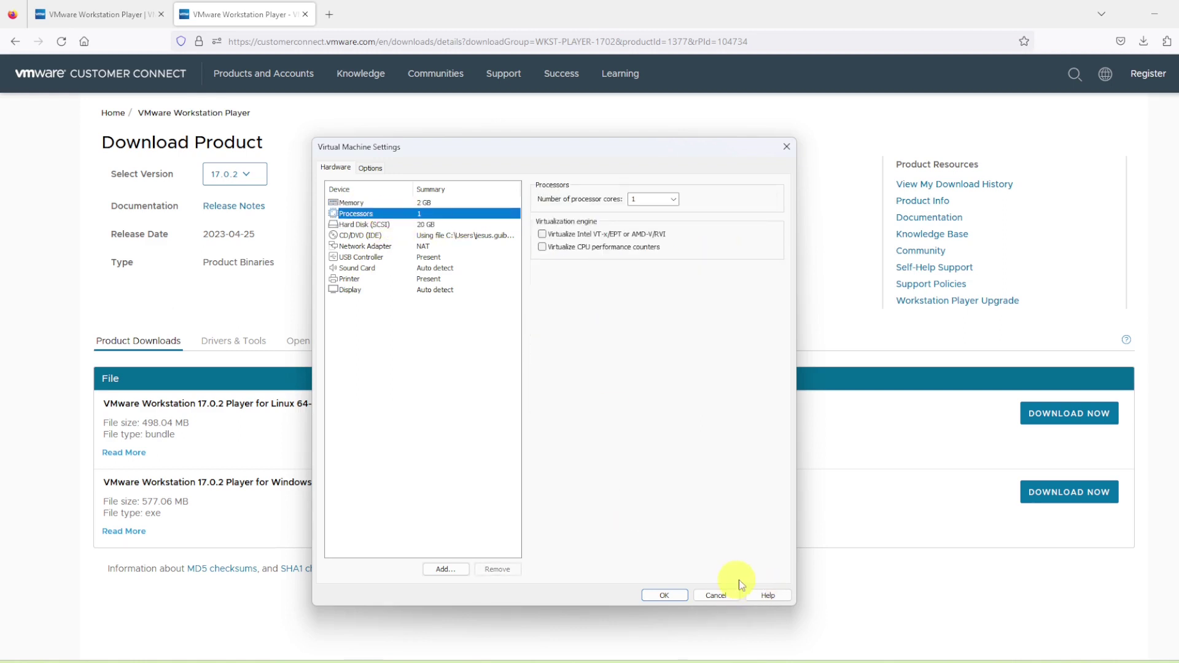
click(717, 594)
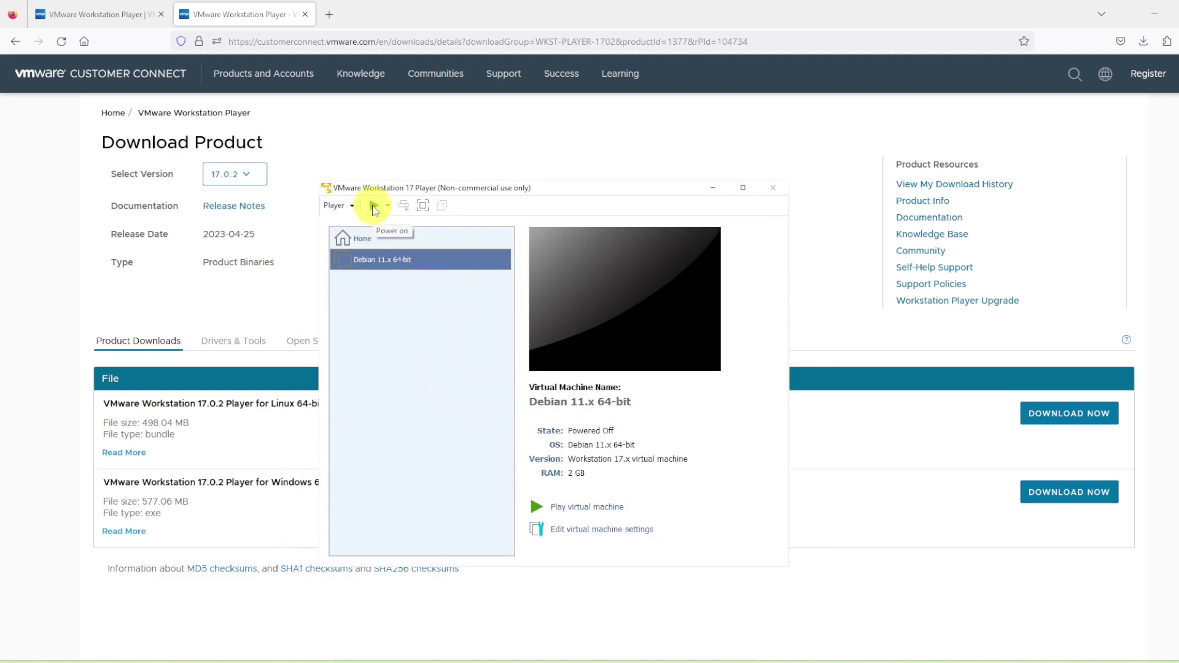
Power on the Debian virtual machine and start the non-graphical Install from its installer menu
click(374, 207)
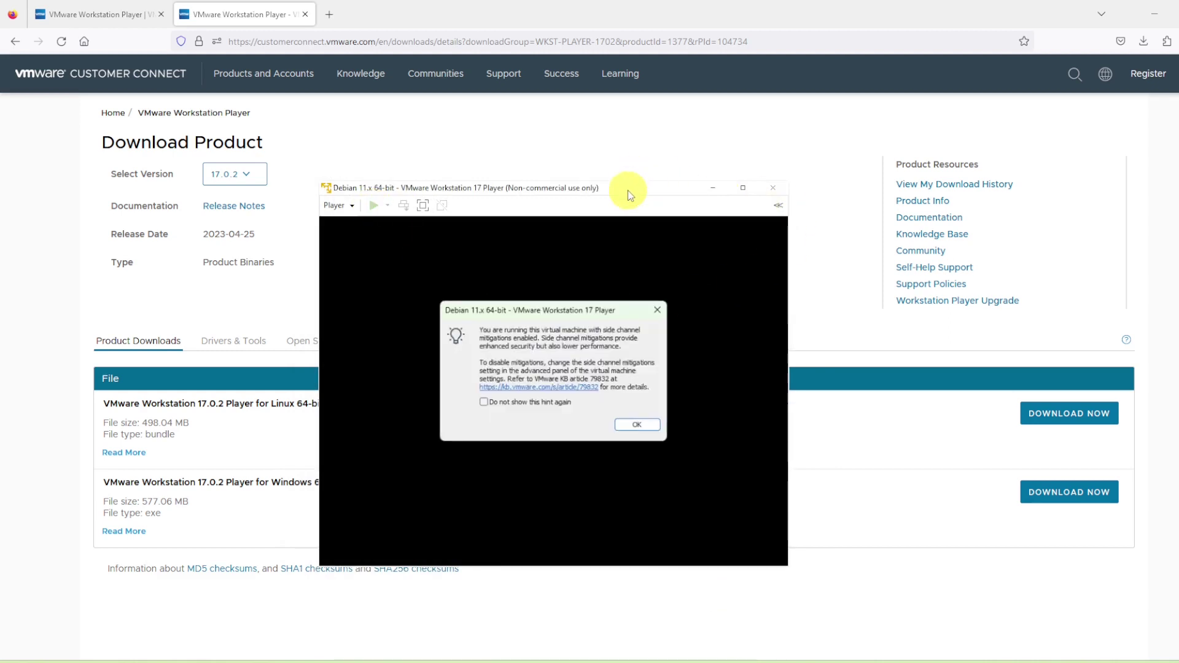
click(640, 426)
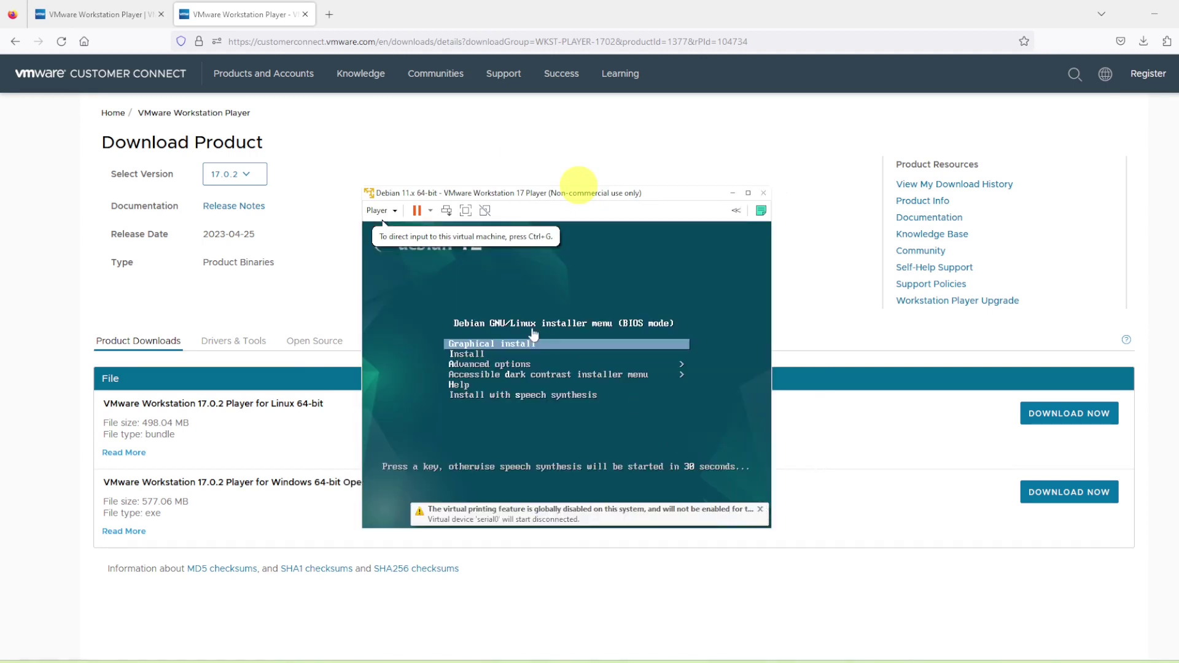
click(626, 261)
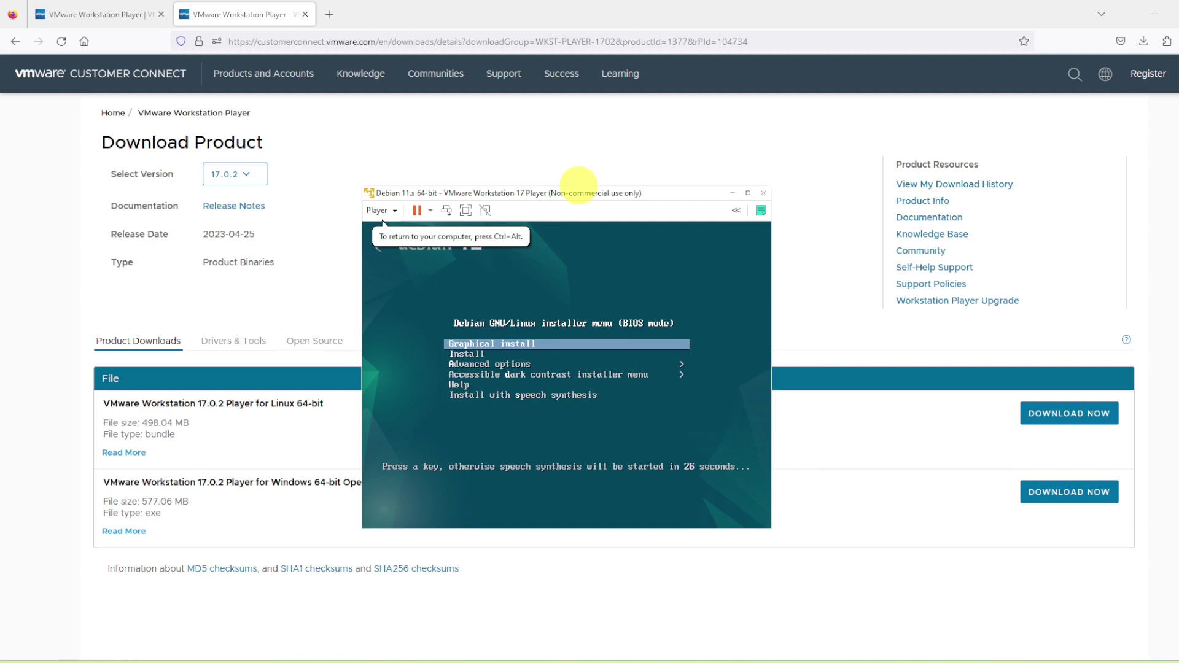
key(Down)
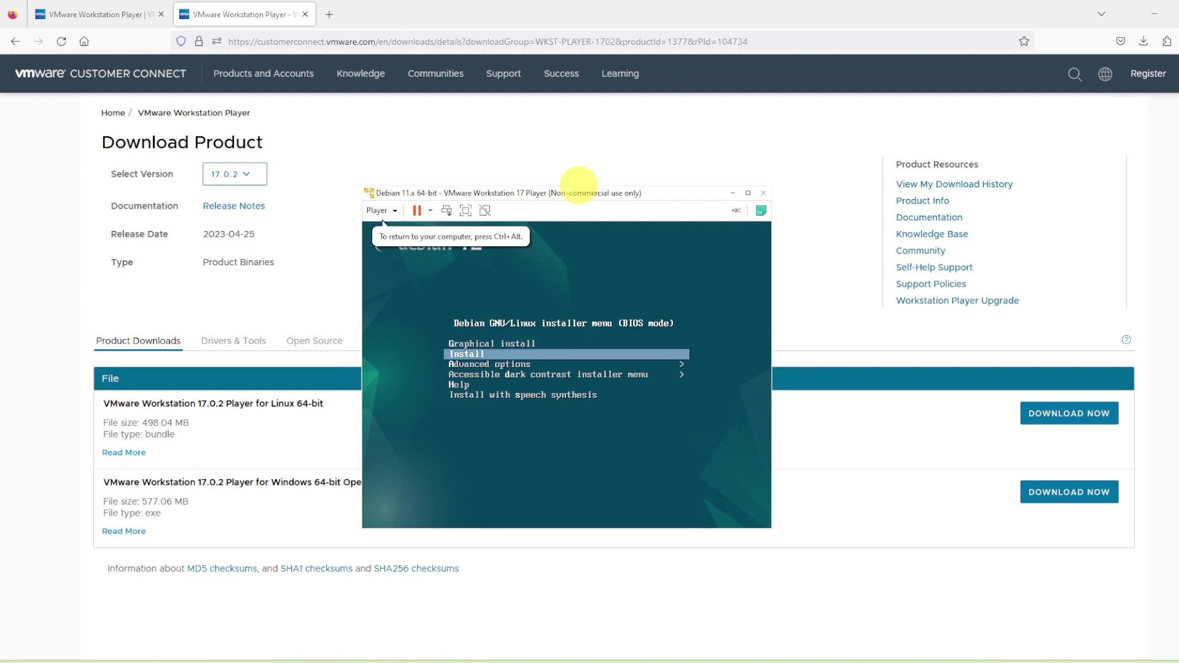
key(Return)
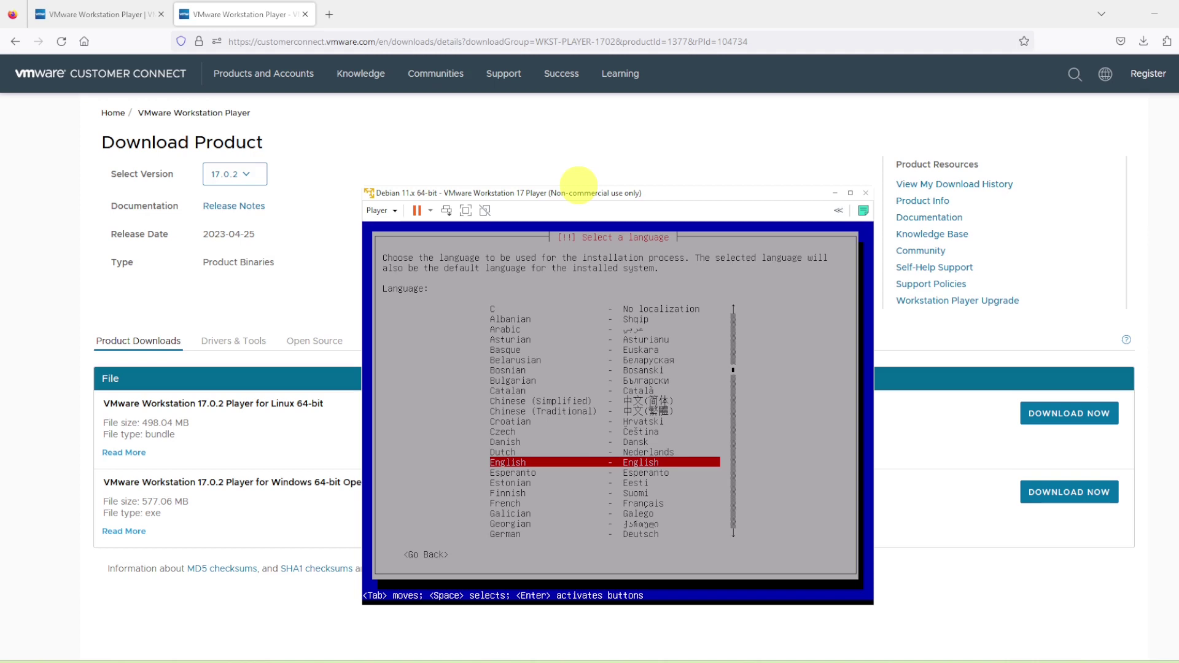
Set the installer's language to Spanish, the location to Uruguay and the keyboard map to Latinoamericano
key(s)
key(Down)
key(Down)
key(Down)
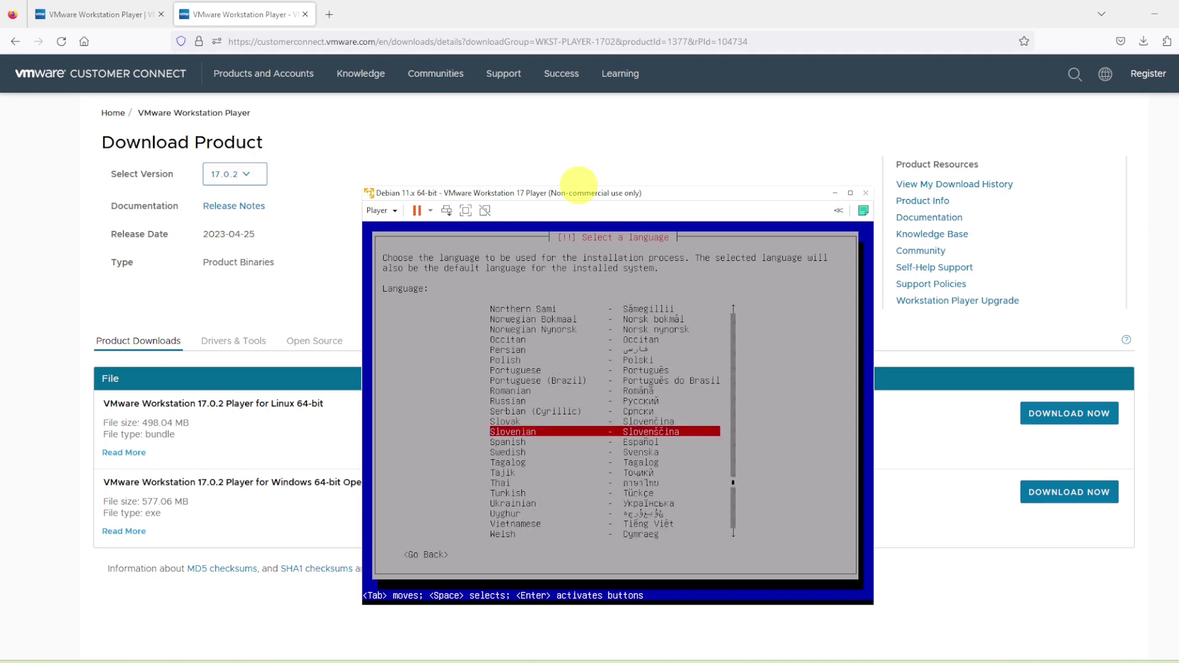
key(Return)
key(u)
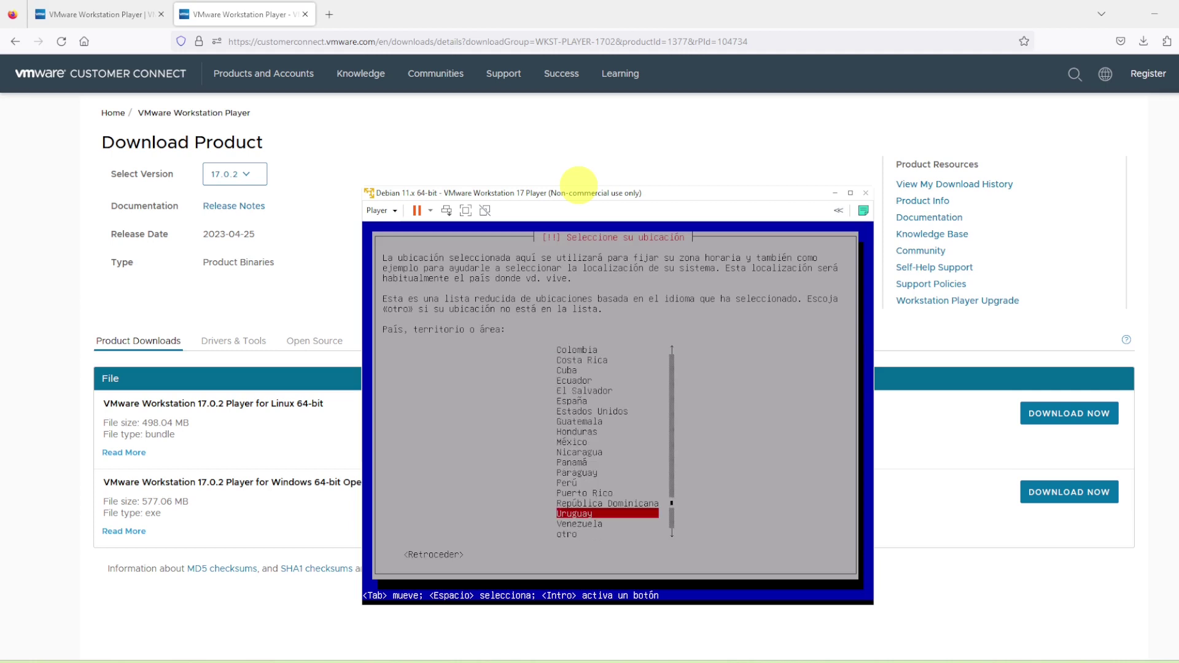
key(Return)
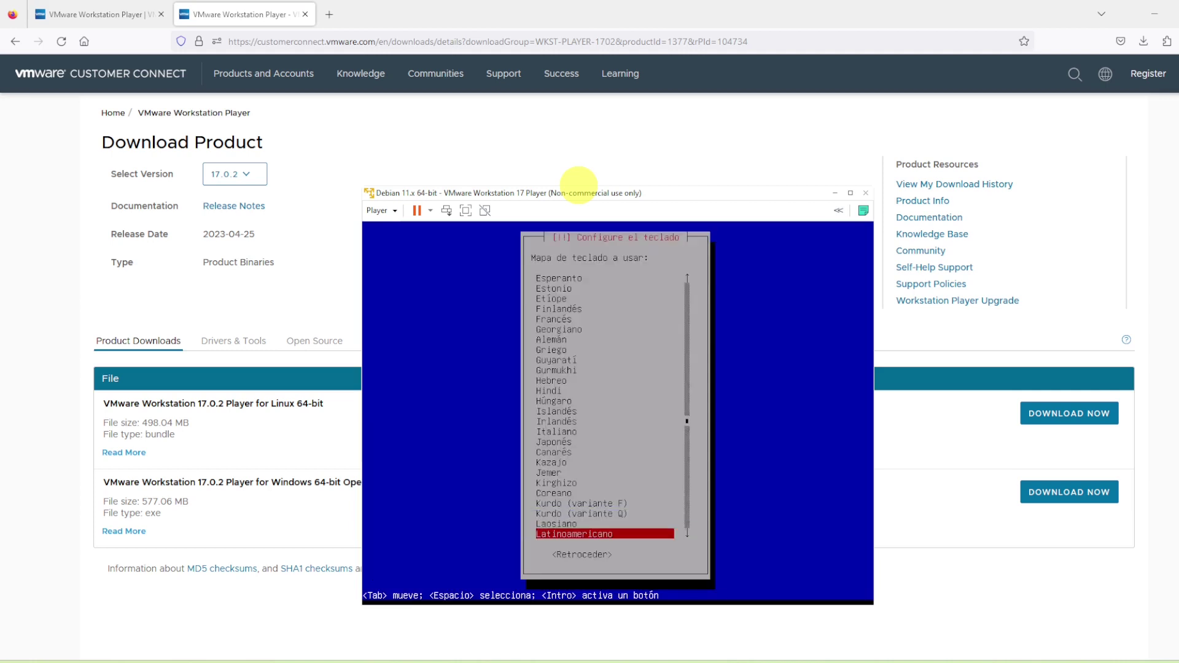
key(Return)
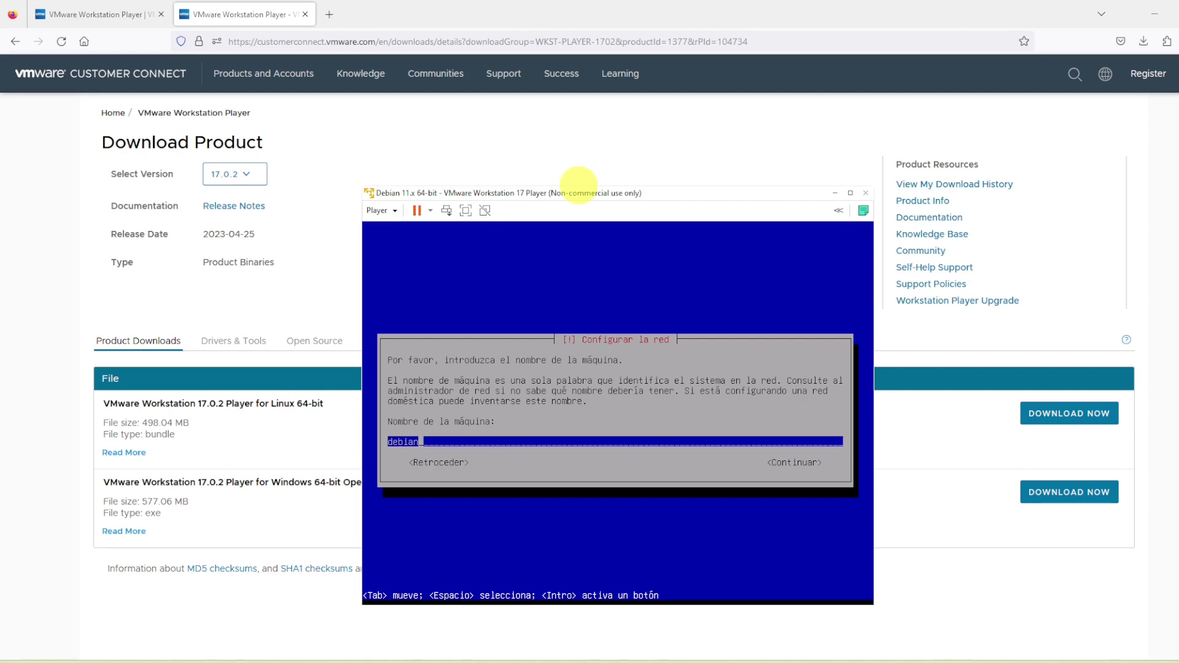
Set the machine's hostname to vm-debian-vmware-01 and leave the domain name empty
key(BackSpace)
key(BackSpace)
key(BackSpace)
key(BackSpace)
key(BackSpace)
key(BackSpace)
text(de)
key(BackSpace)
key(BackSpace)
text(vm-debian-vmware-01)
key(Return)
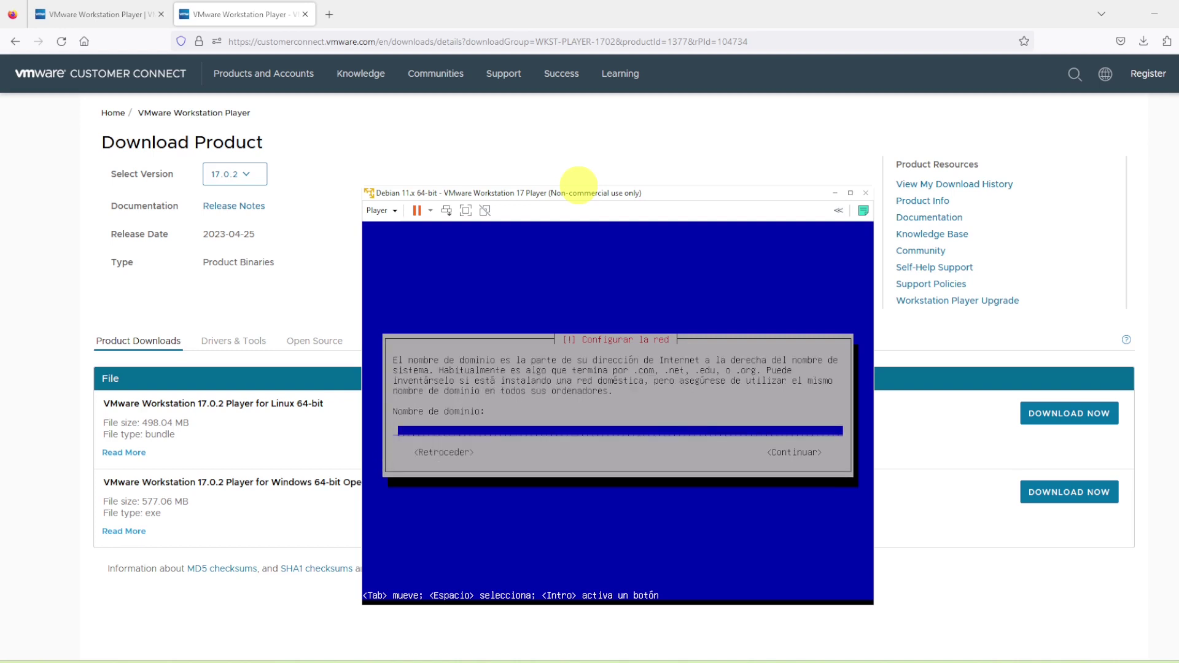
key(Return)
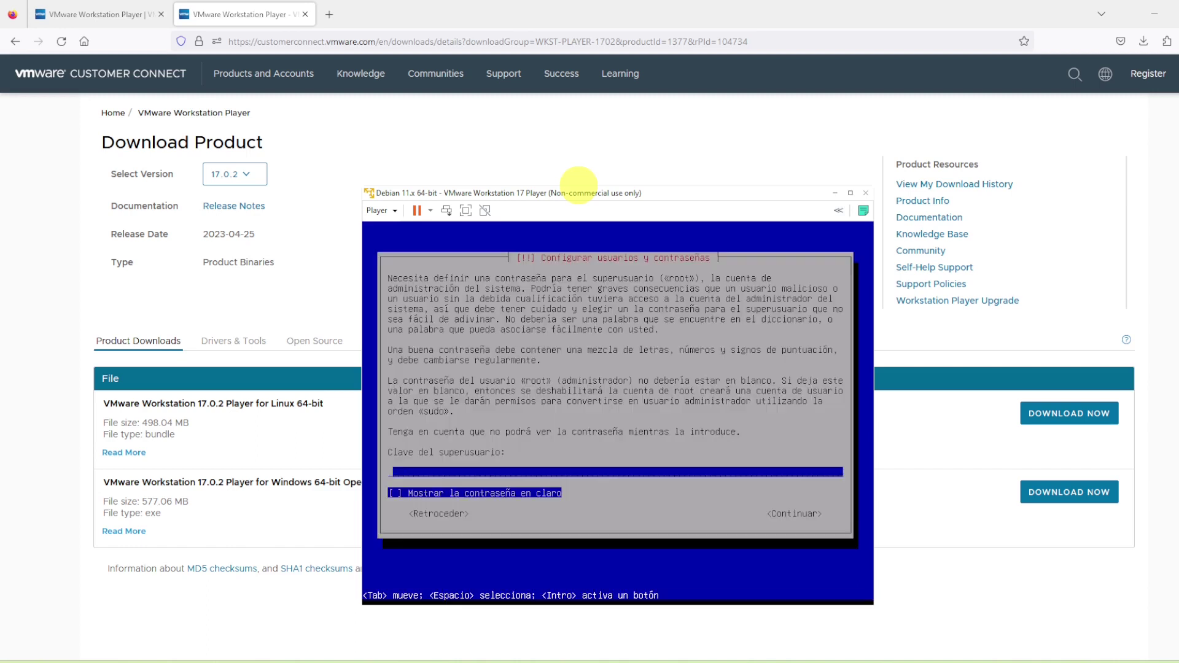
Enter the superuser (root) password and repeat it for verification
text(********)
key(Return)
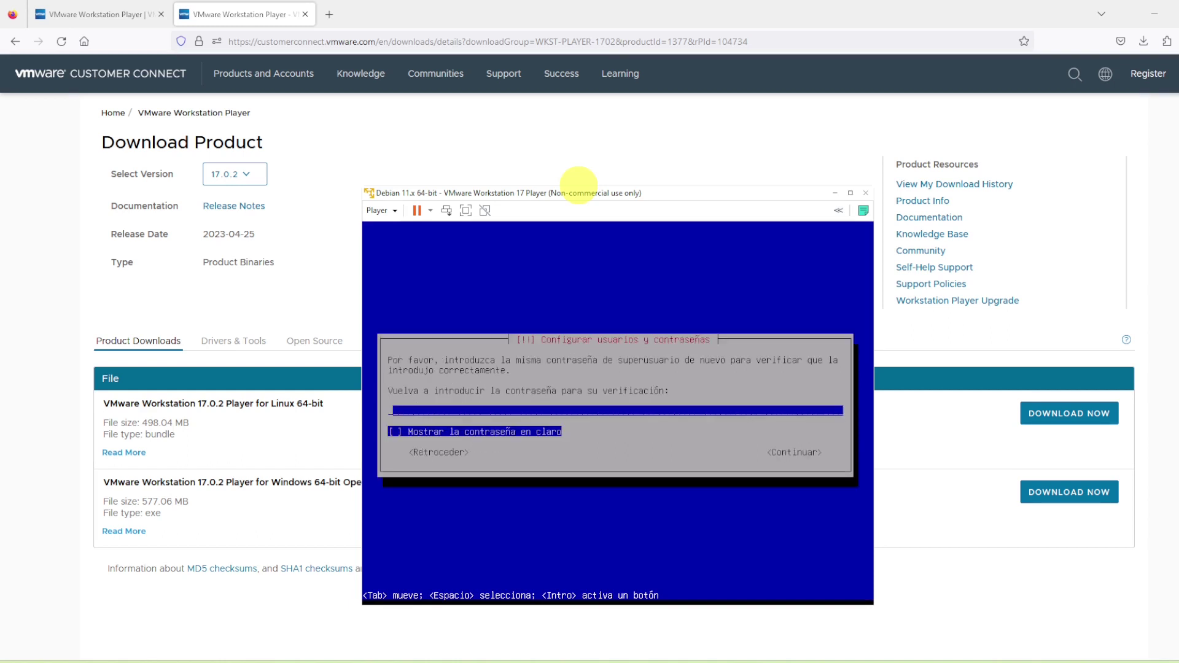
text(********)
key(Return)
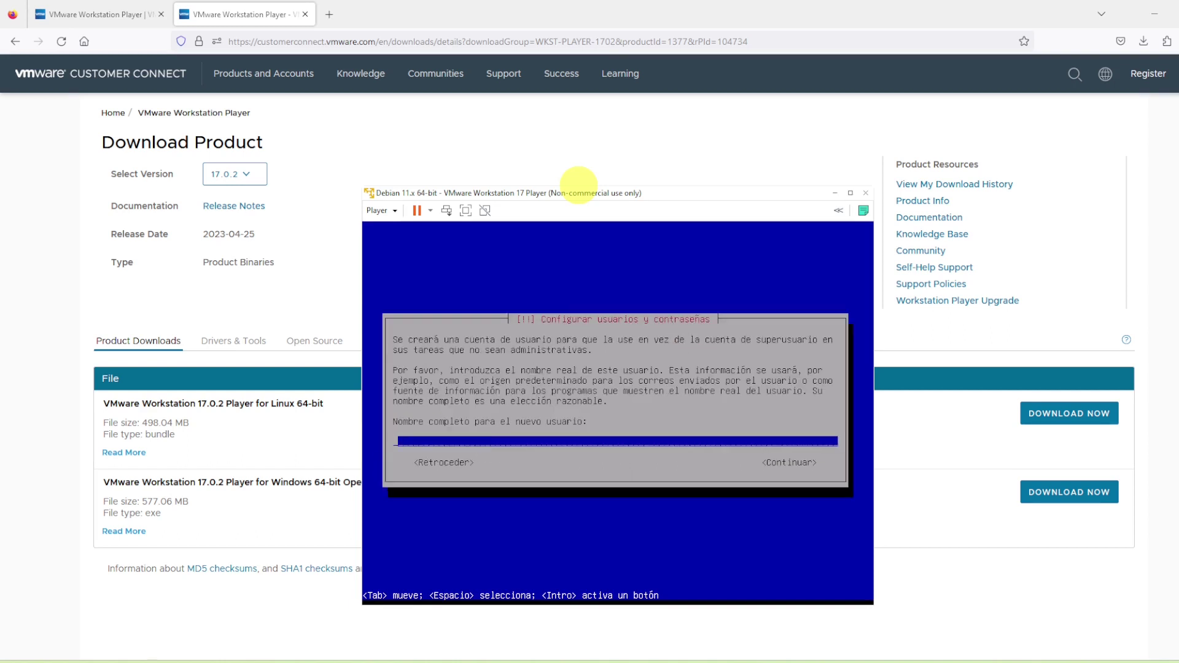
Create the regular user account with the user's full name, the suggested username, and a password repeated for verification
text(Jesus)
key(Return)
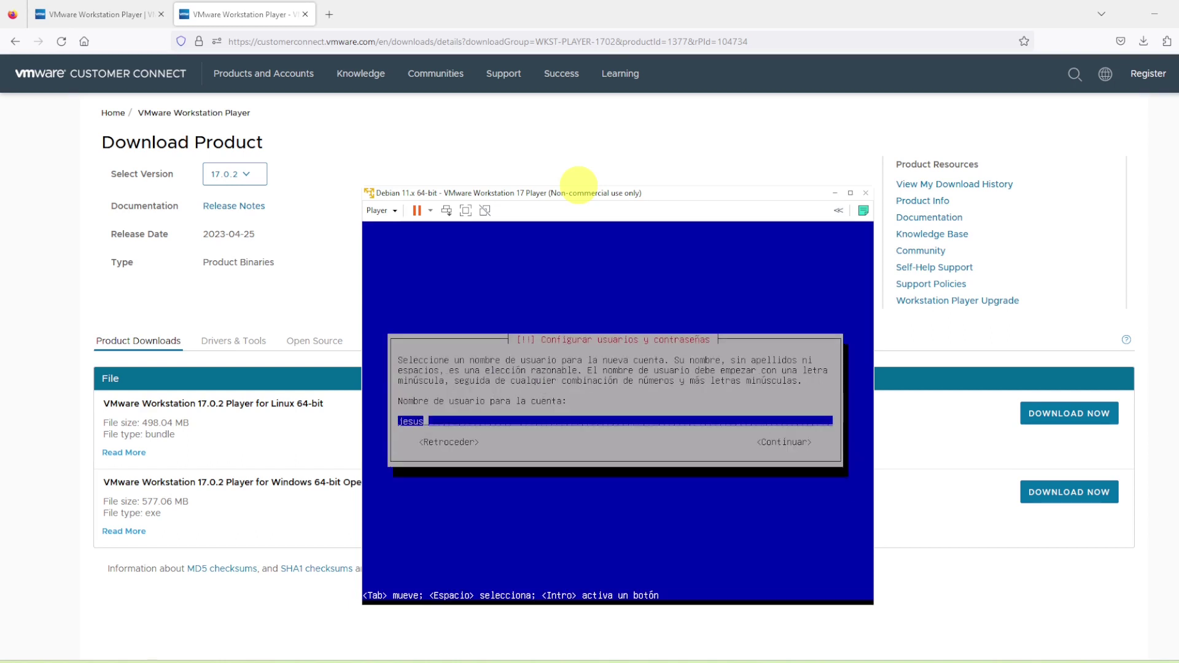
key(Return)
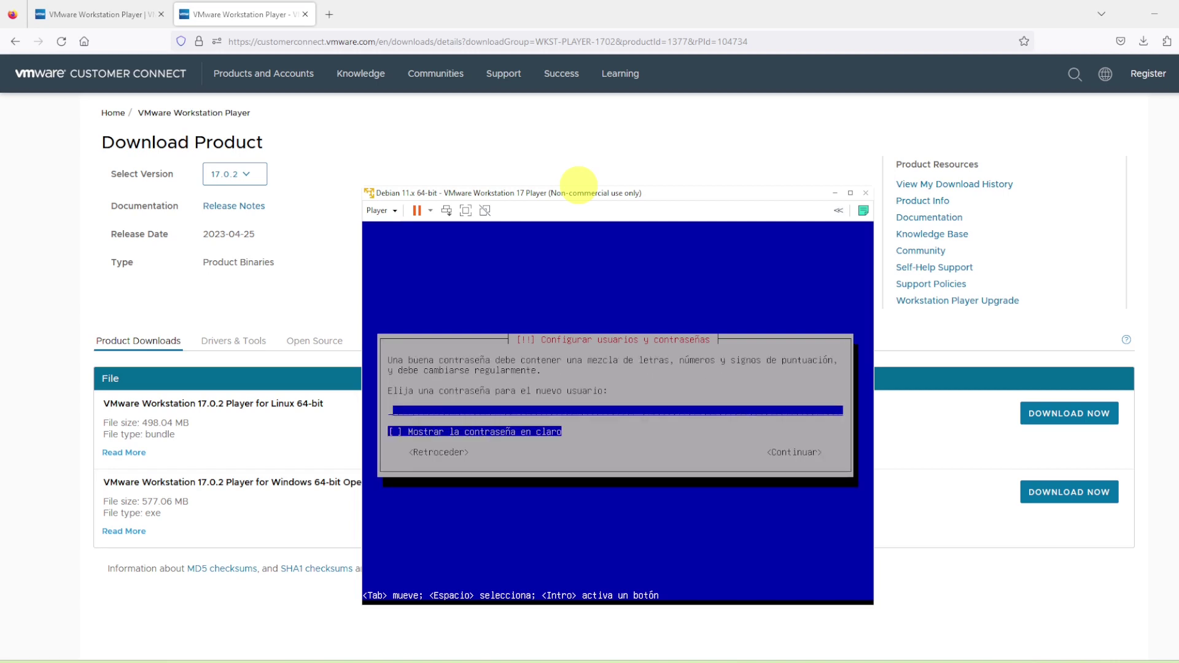
text(********)
key(Return)
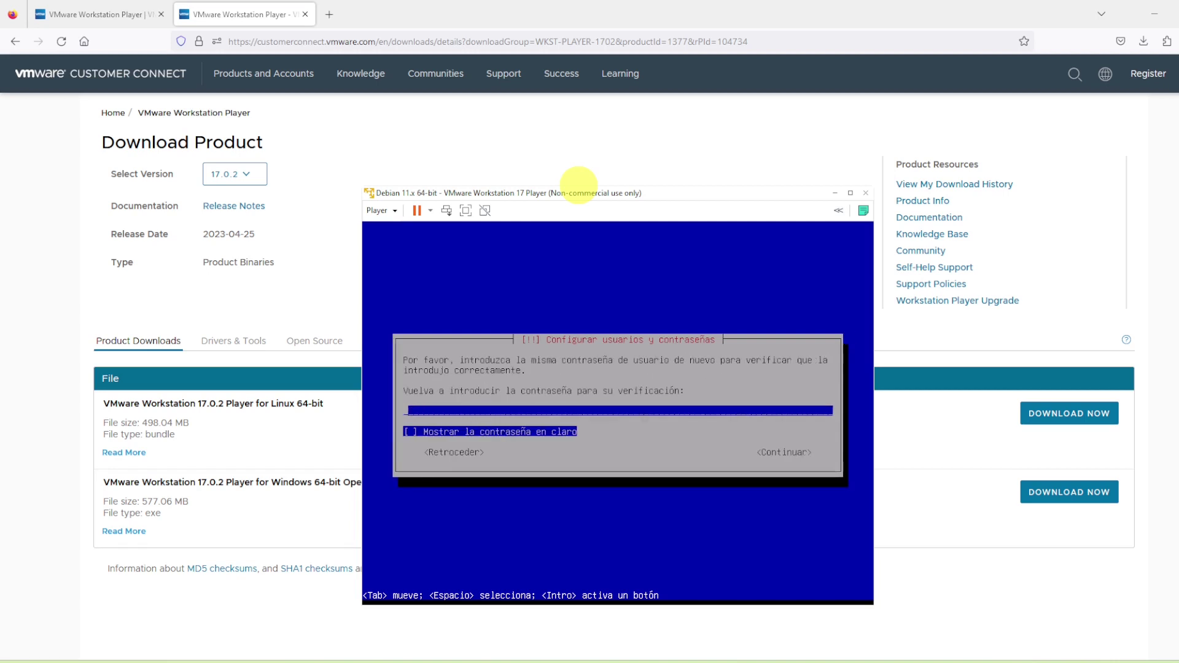
text(********)
key(Return)
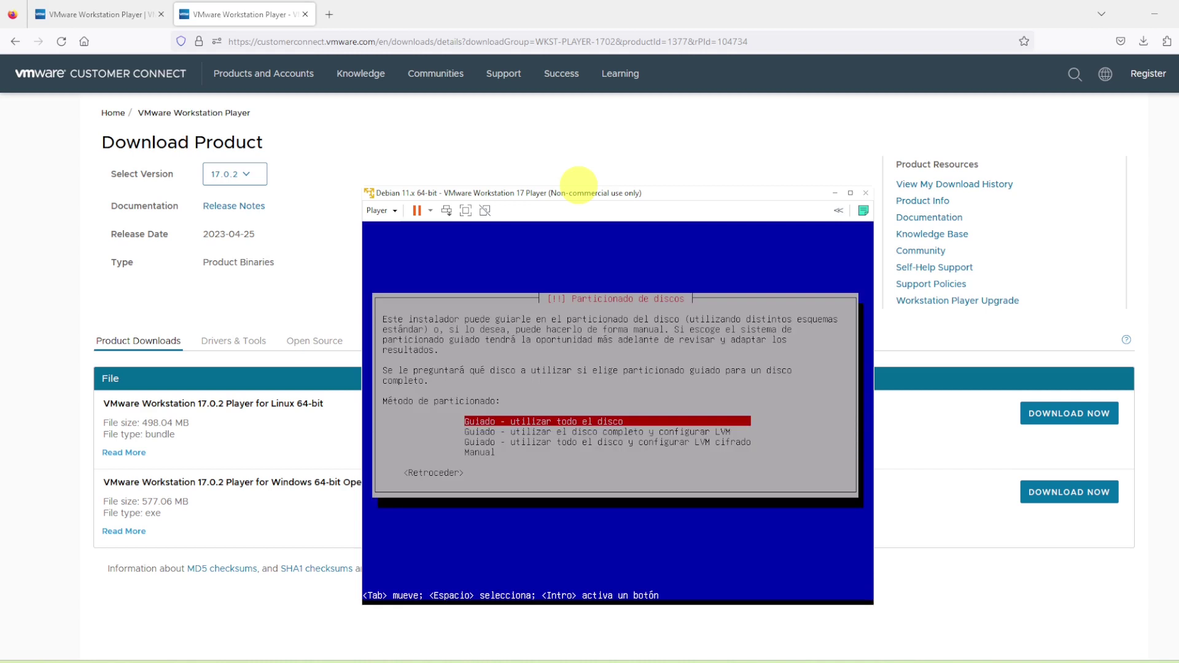
Partition the whole SCSI3 (sda) disk with the guided method, all files in one partition, and write the changes to disk
key(Return)
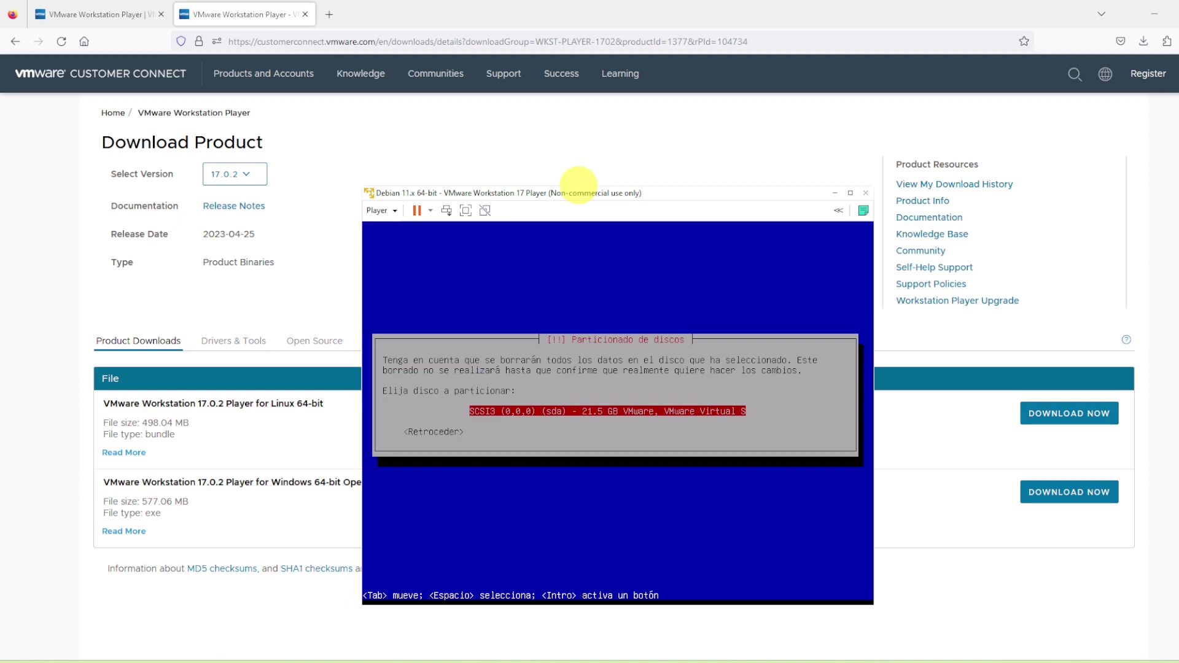
key(Return)
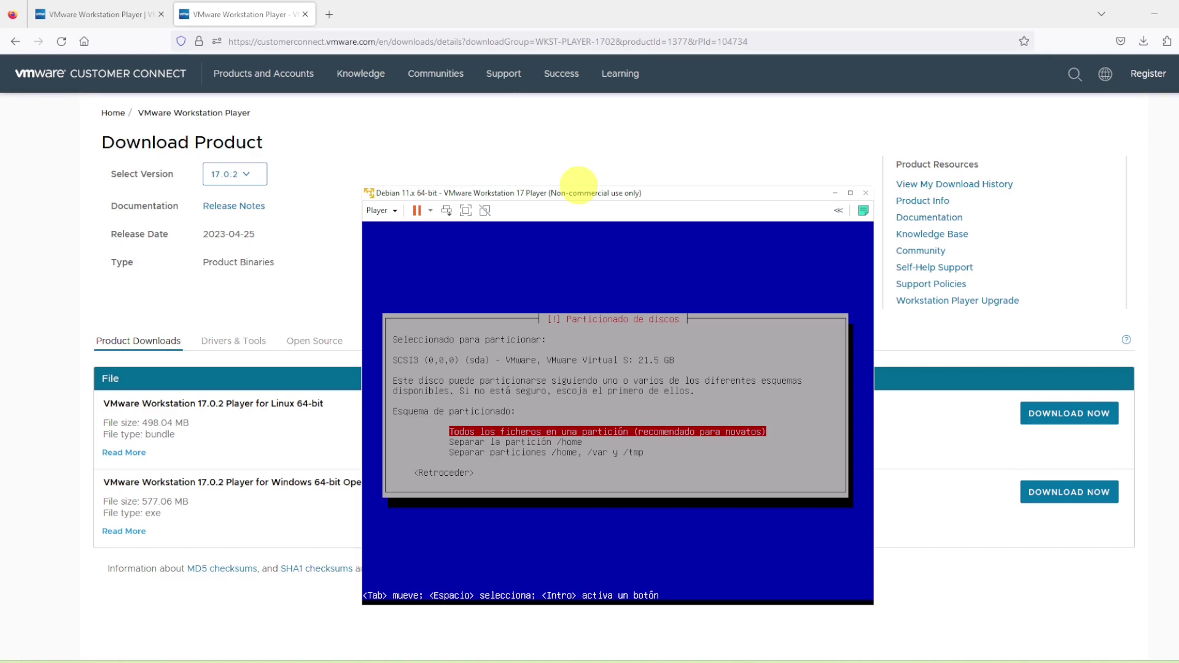
key(Return)
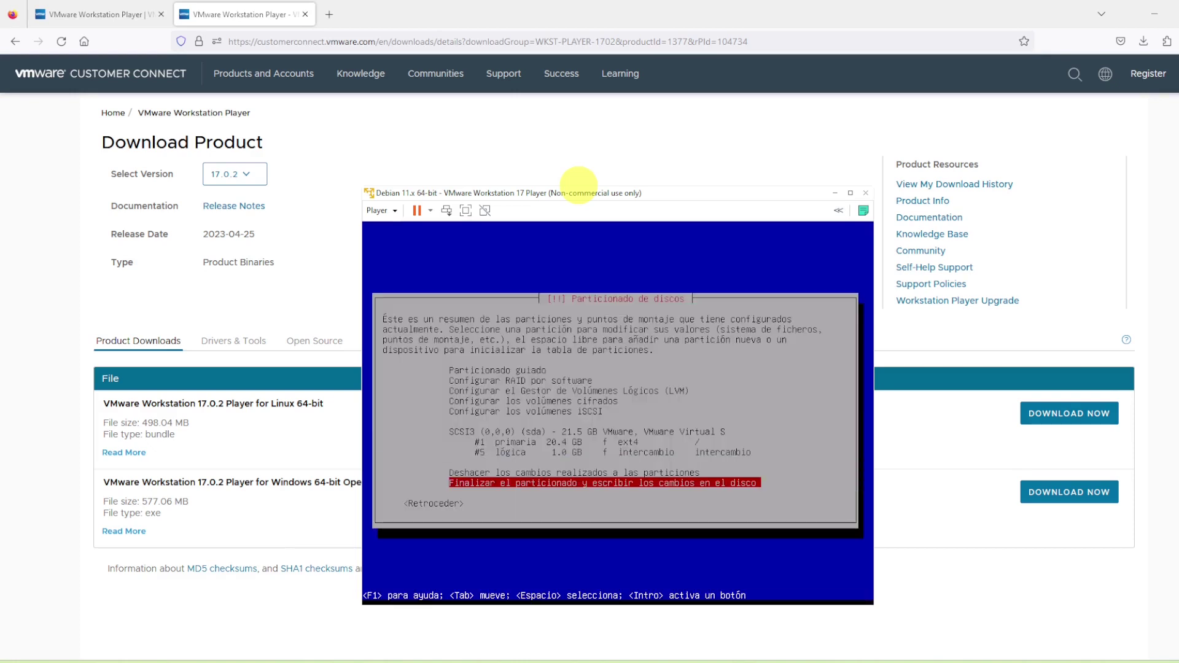
key(Return)
key(Tab)
key(Return)
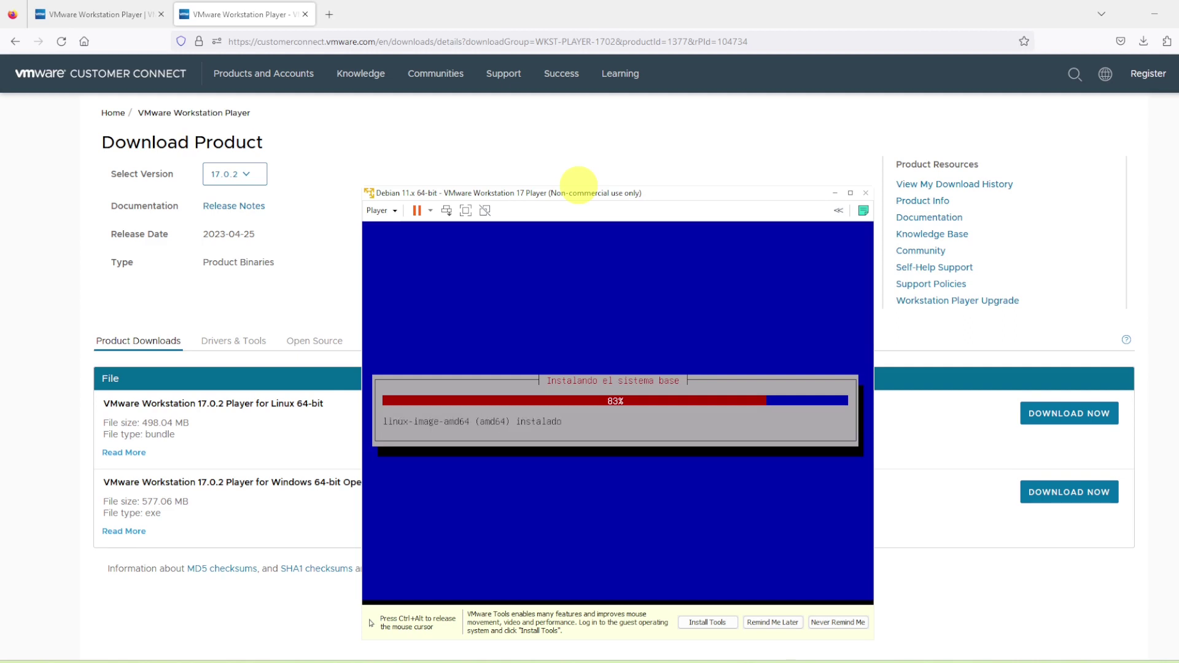
Switch to File Explorer and open the current user's profile folder under Usuarios on Disco local (C:)
key(ctrl+alt)
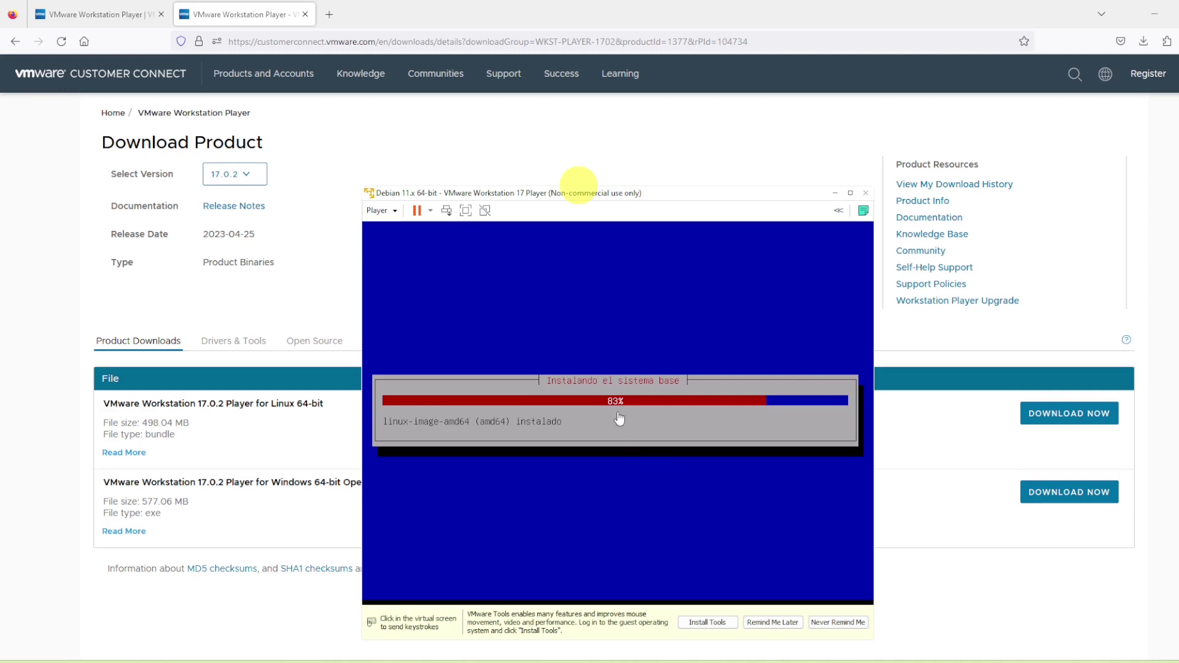
drag(673, 192, 643, 137)
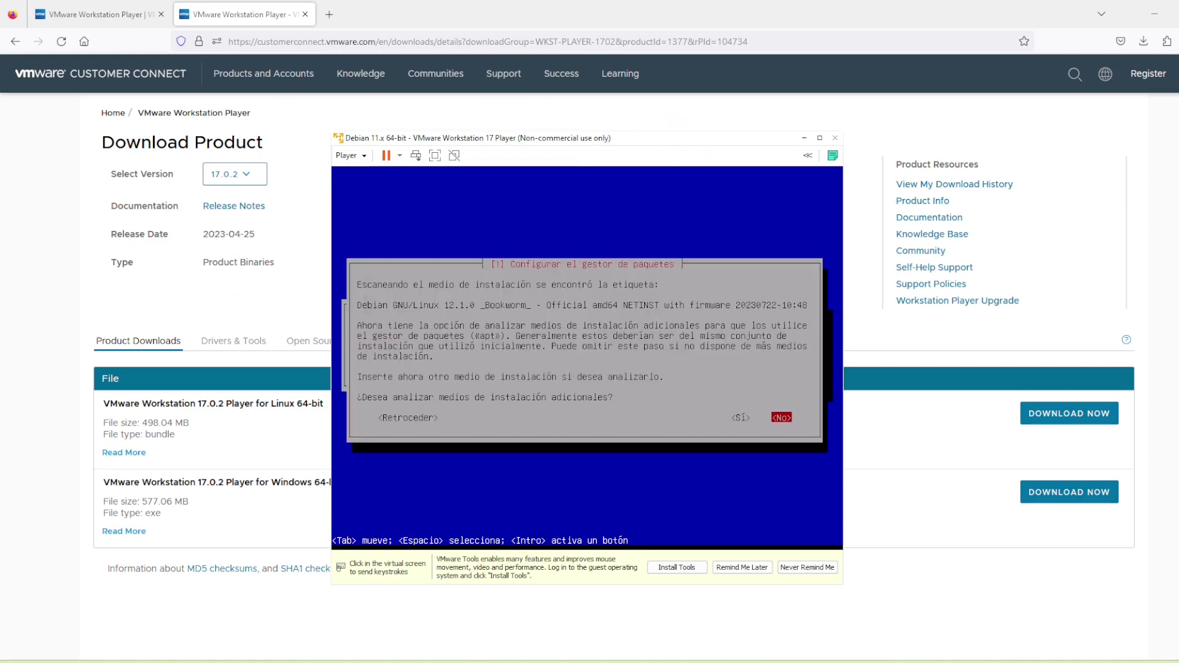
key(super+e)
drag(710, 295, 869, 141)
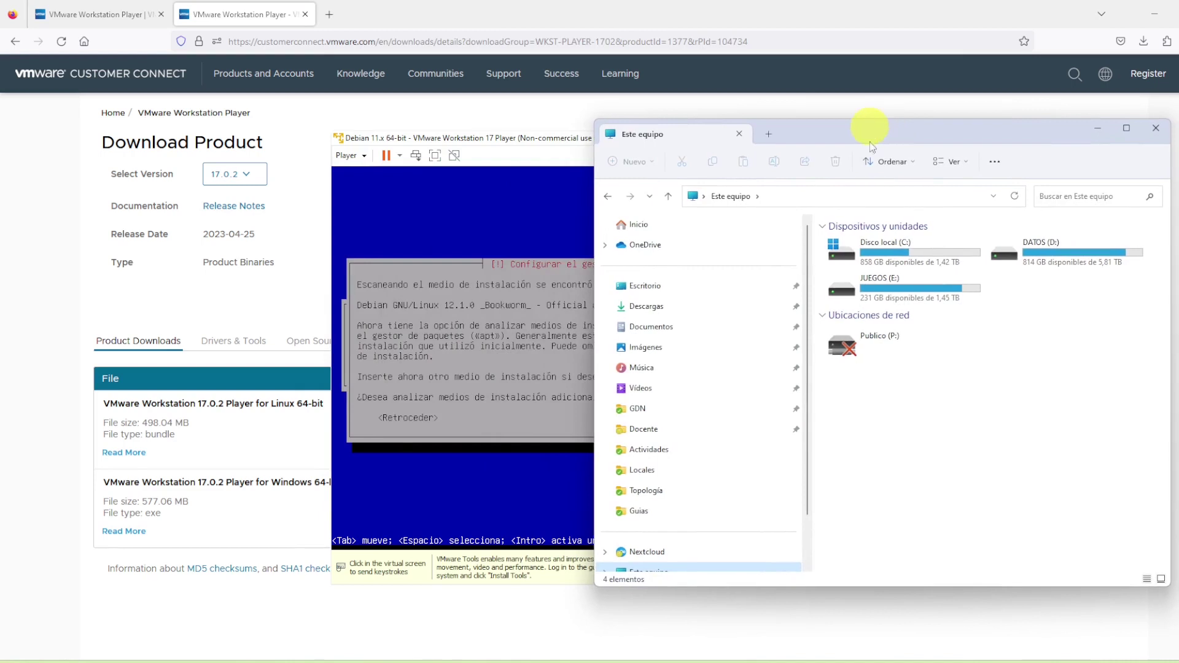
double_click(890, 252)
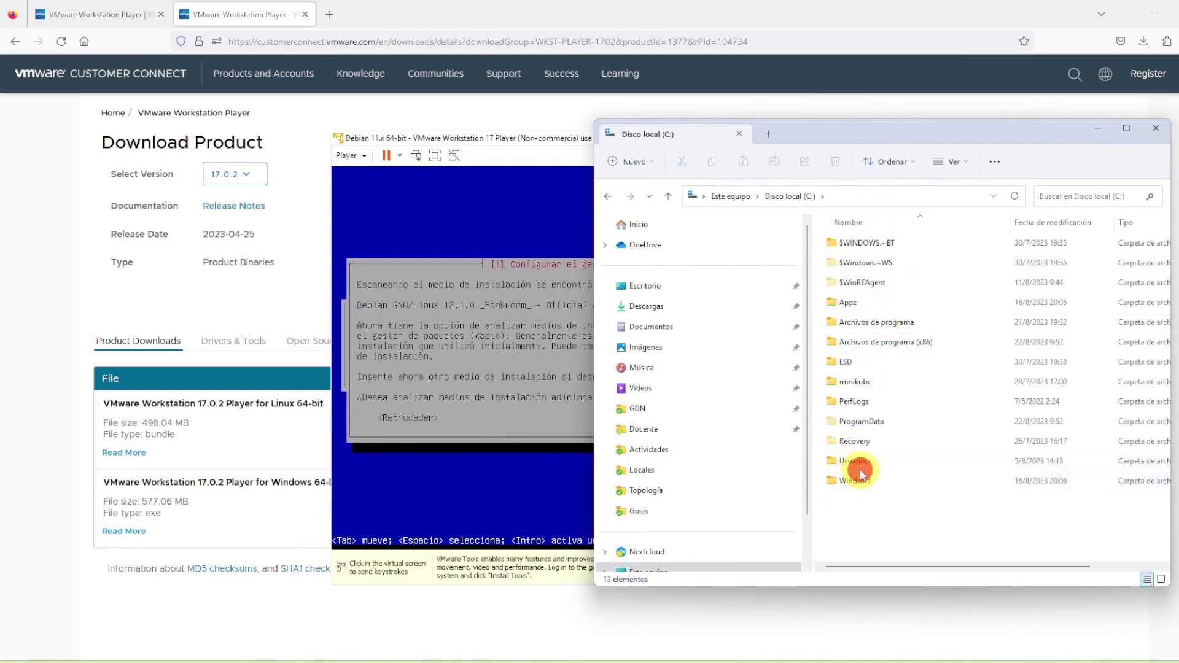
double_click(858, 462)
click(855, 304)
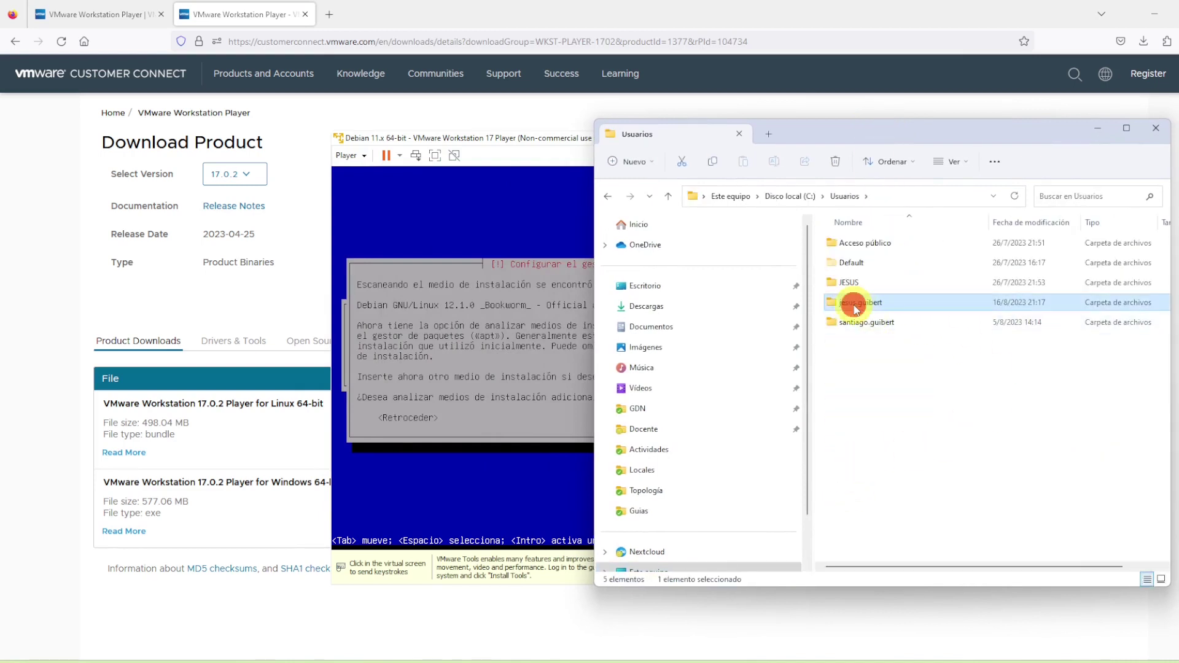
double_click(855, 305)
Open the virtual machine's folder at Documentos > Virtual Machines > Debian 11.x 64-bit
scroll(896, 504, down, 6)
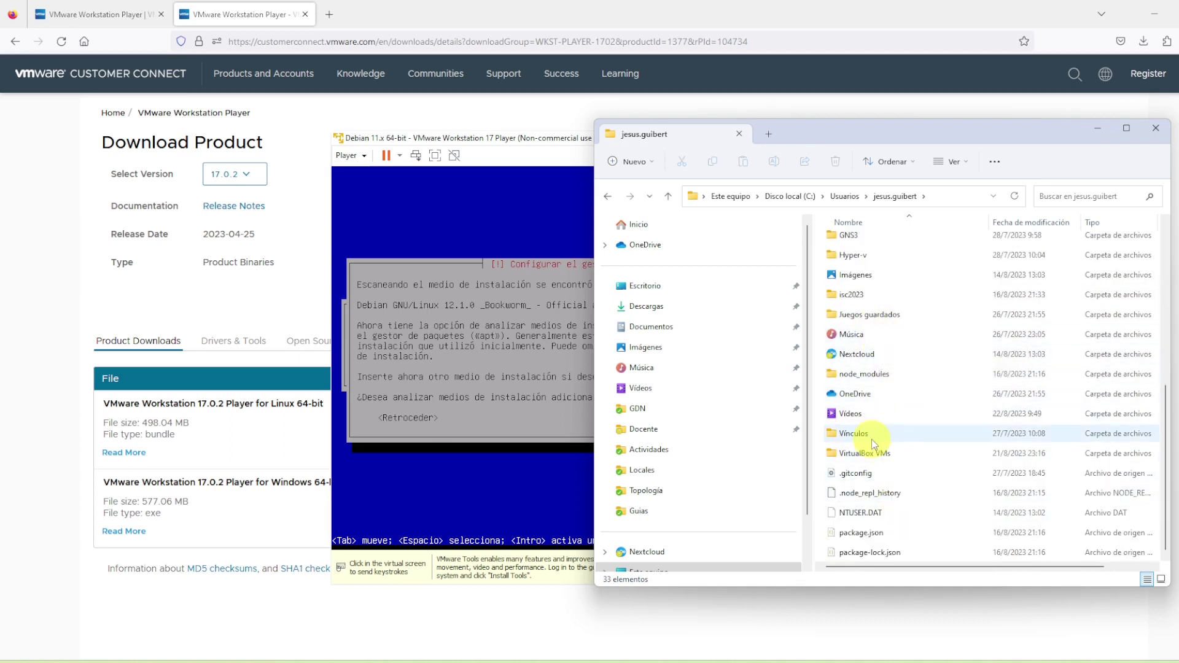
scroll(872, 452, up, 4)
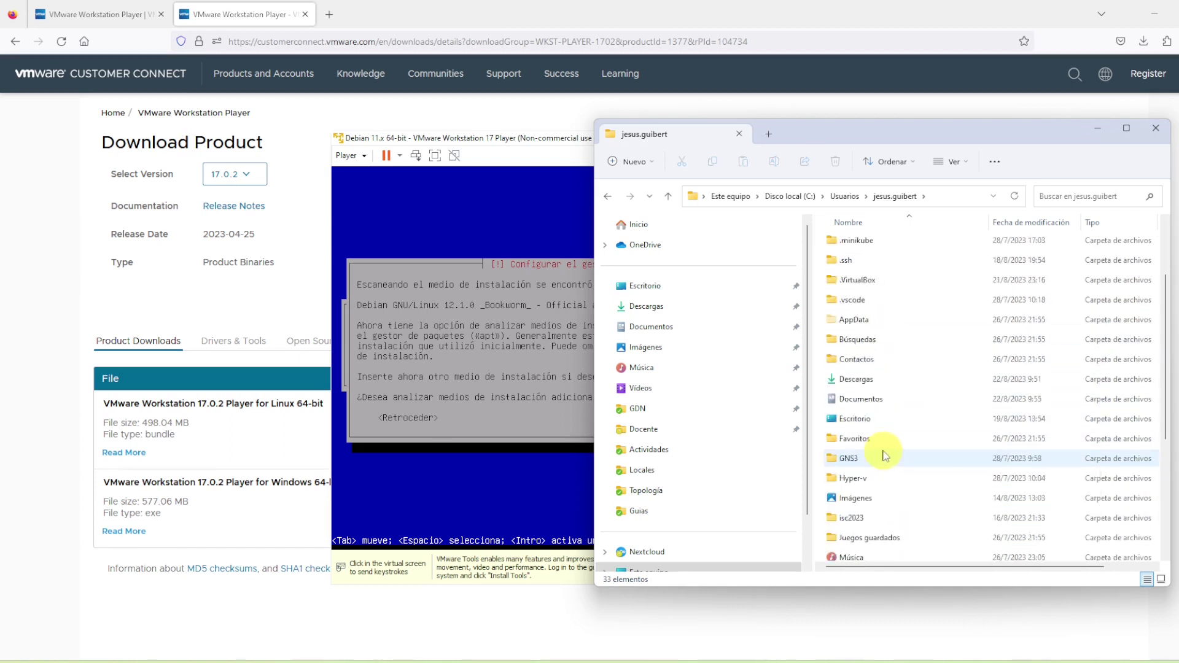
double_click(861, 392)
click(854, 304)
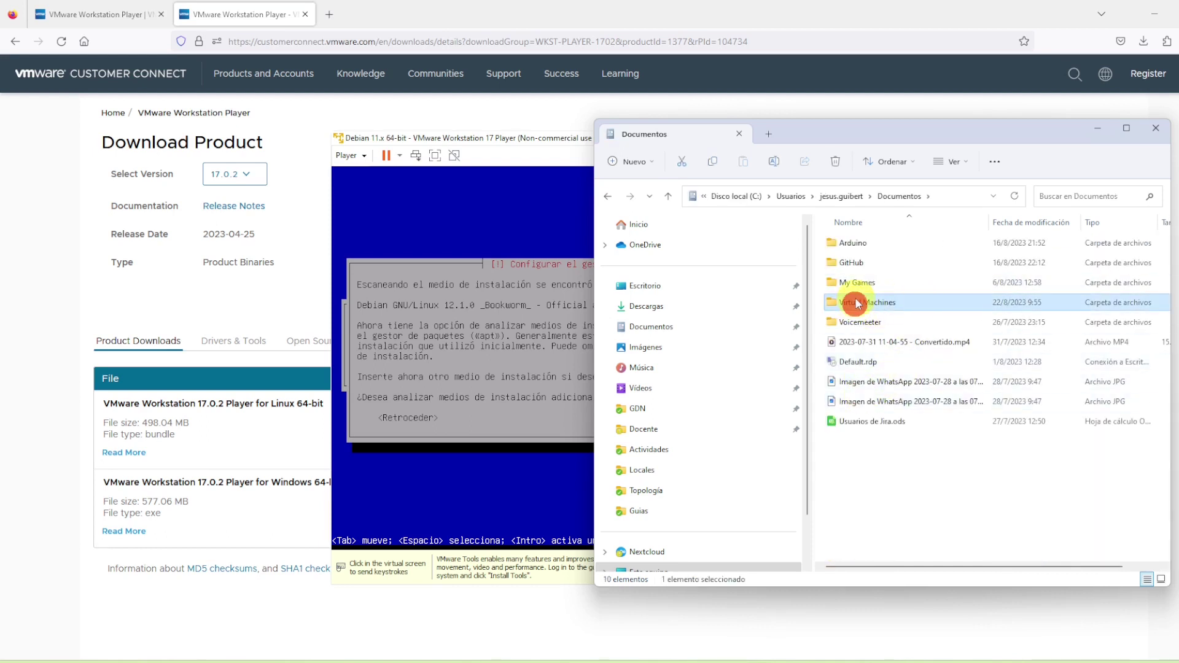
double_click(871, 303)
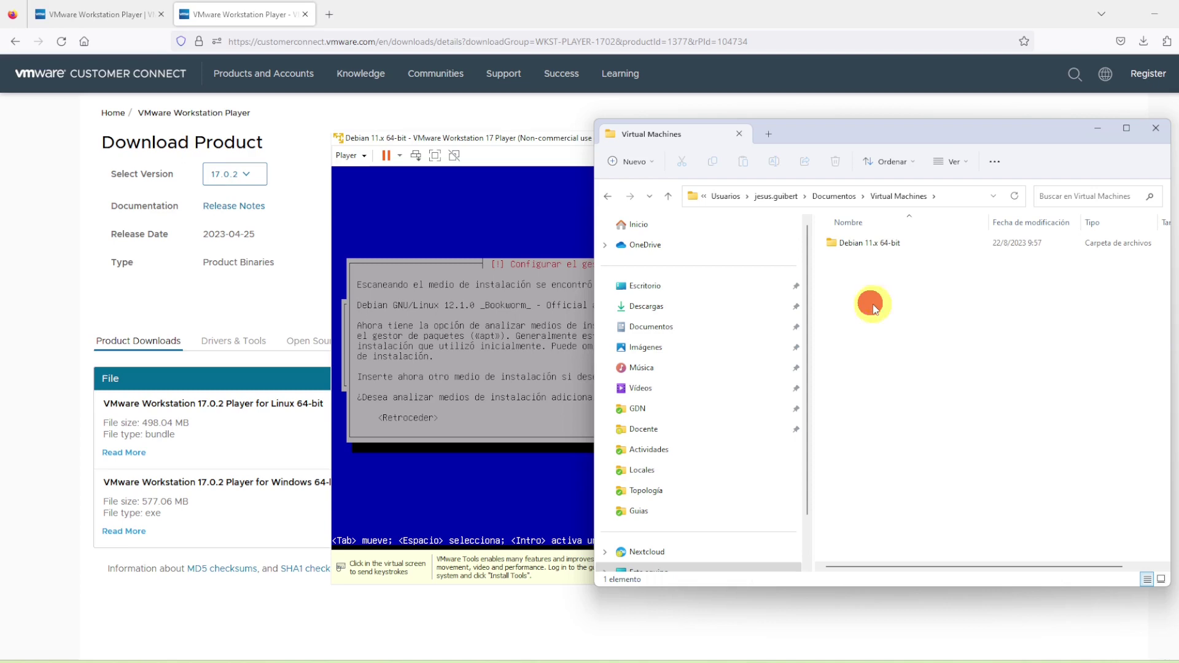
double_click(868, 244)
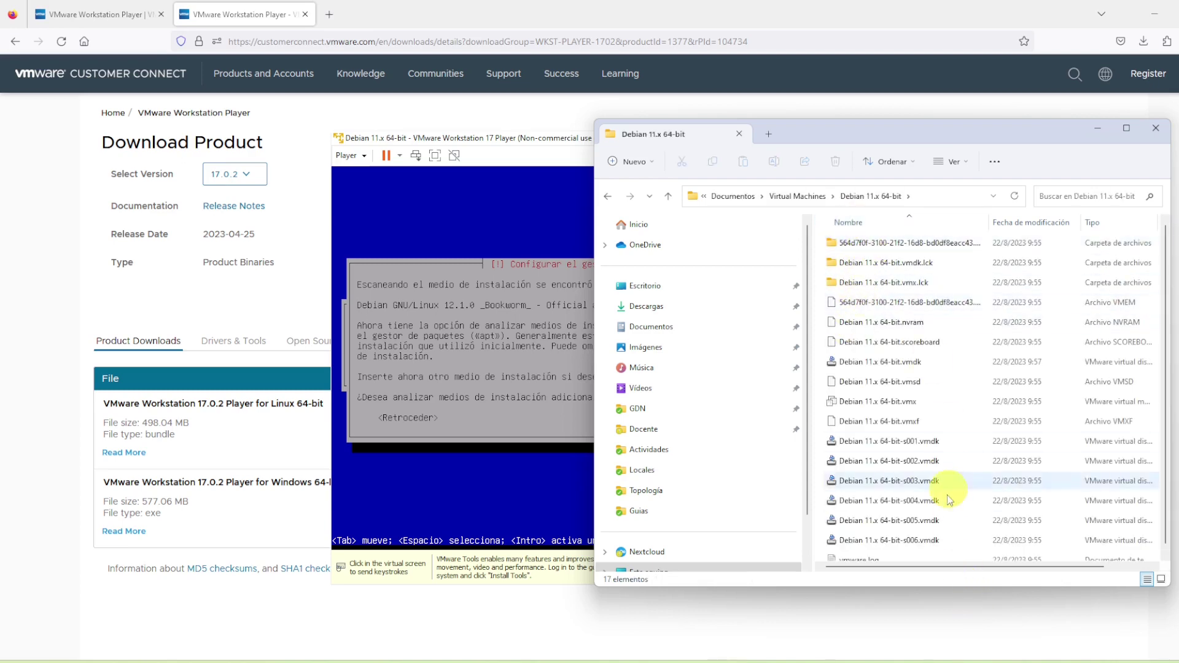
Arrange the virtual machine and folder windows side by side and examine the virtual machine's files, including the VMEM file's size
drag(932, 134, 894, 141)
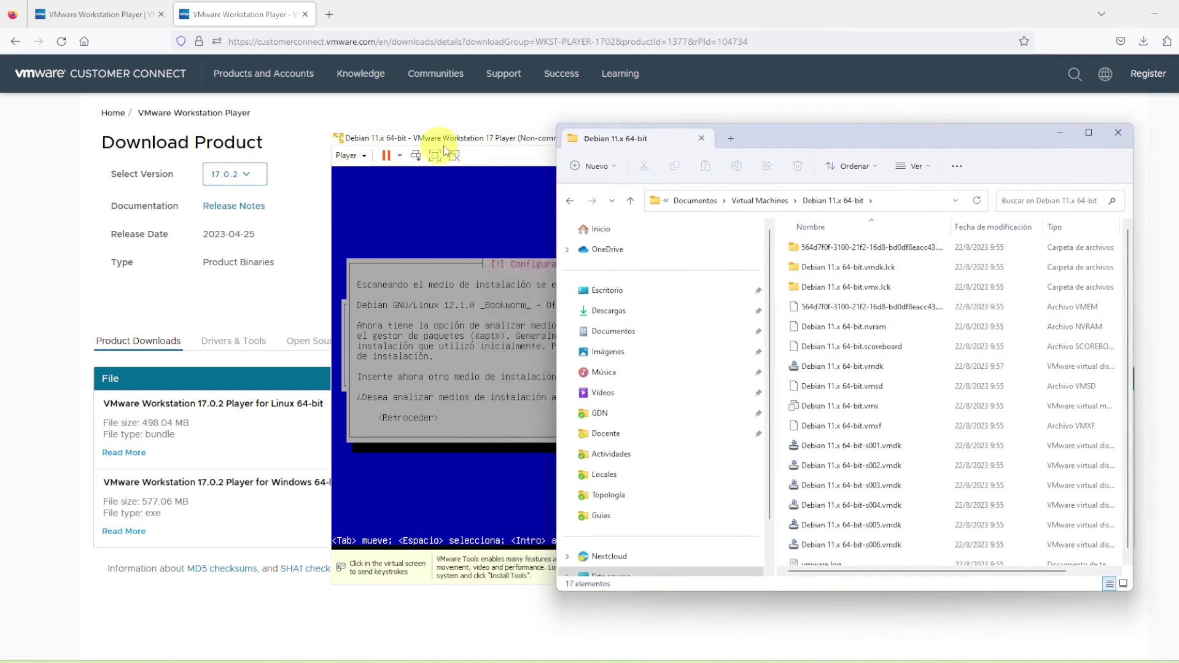
drag(526, 137, 385, 115)
click(869, 143)
scroll(1056, 447, down, 1)
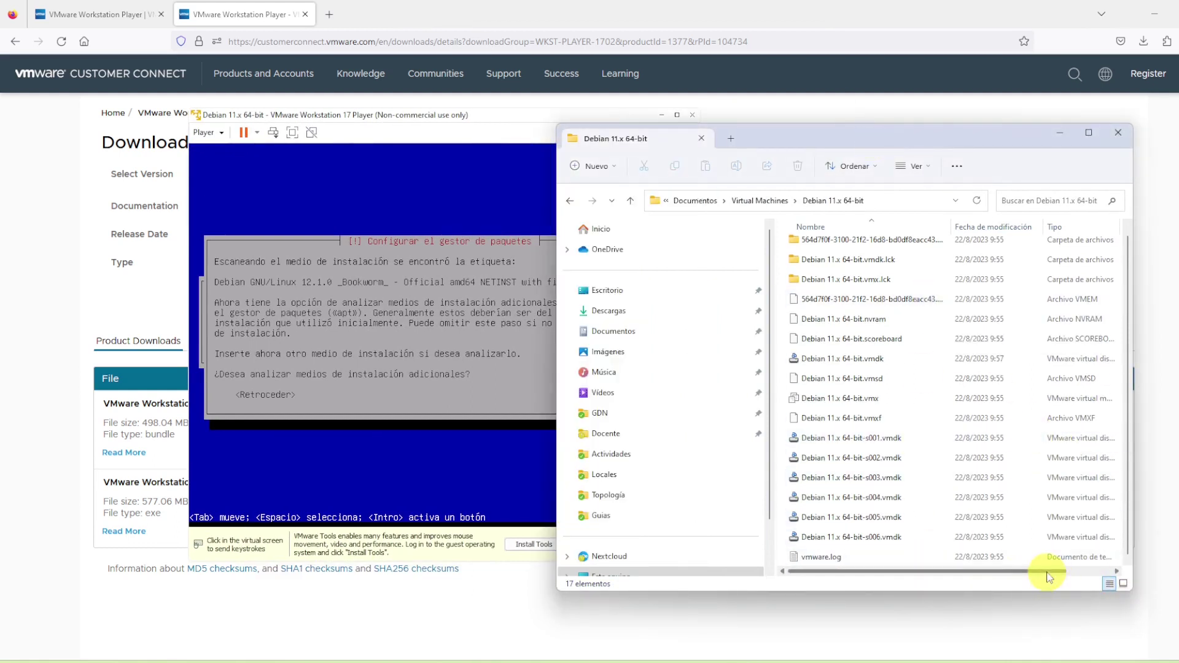
scroll(1049, 570, right, 2)
click(1109, 582)
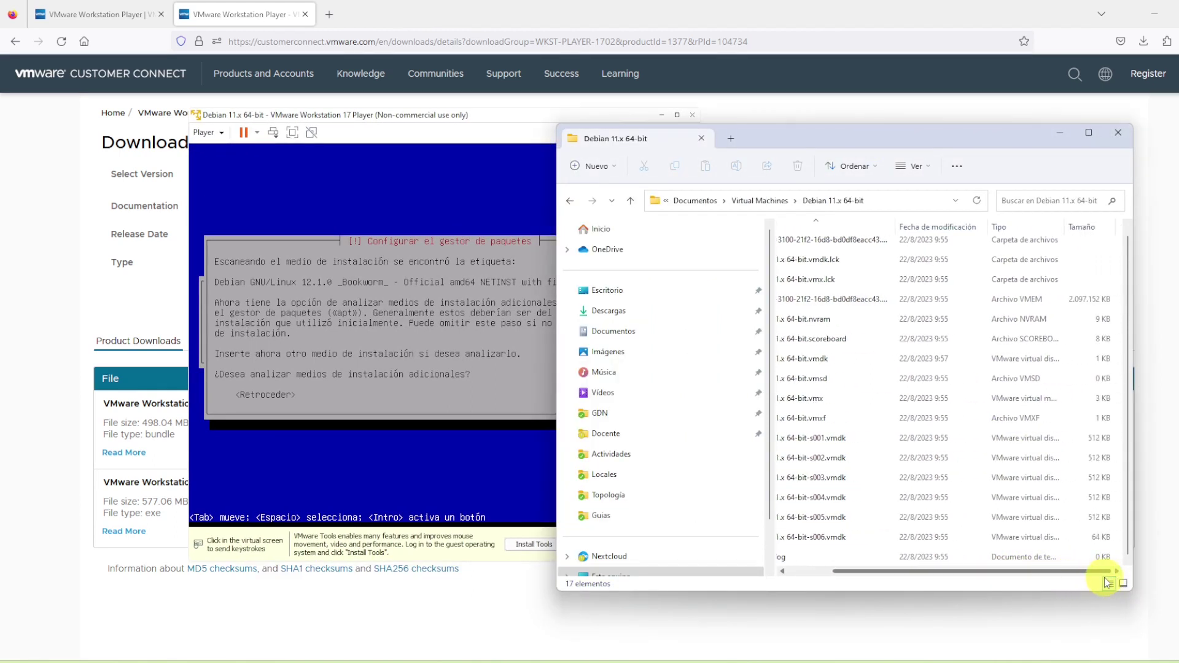
click(1016, 297)
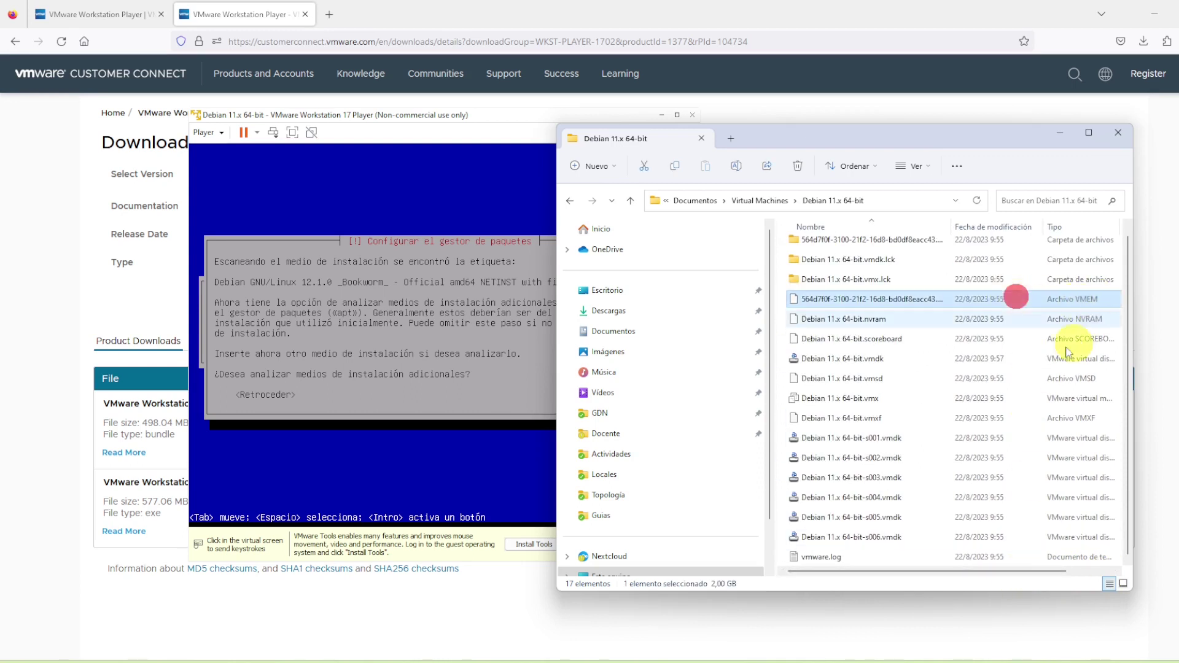
drag(949, 571, 850, 572)
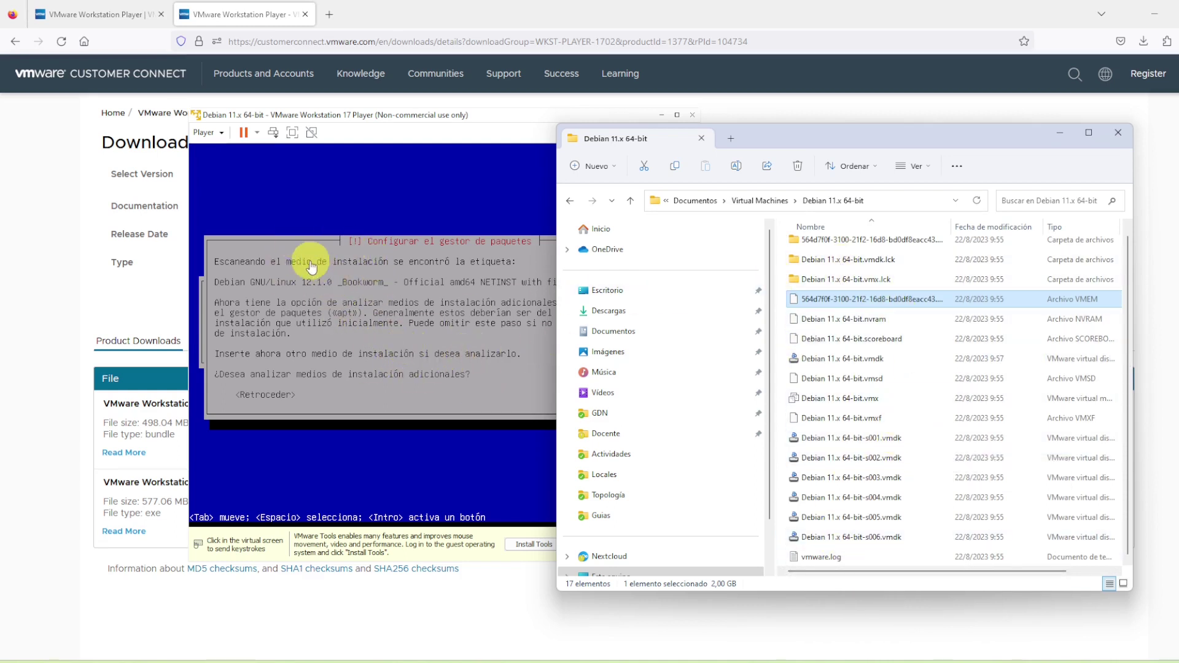
In the Debian installer, skip scanning additional installation media and choose Uruguay and deb.debian.org as the package mirror
click(278, 257)
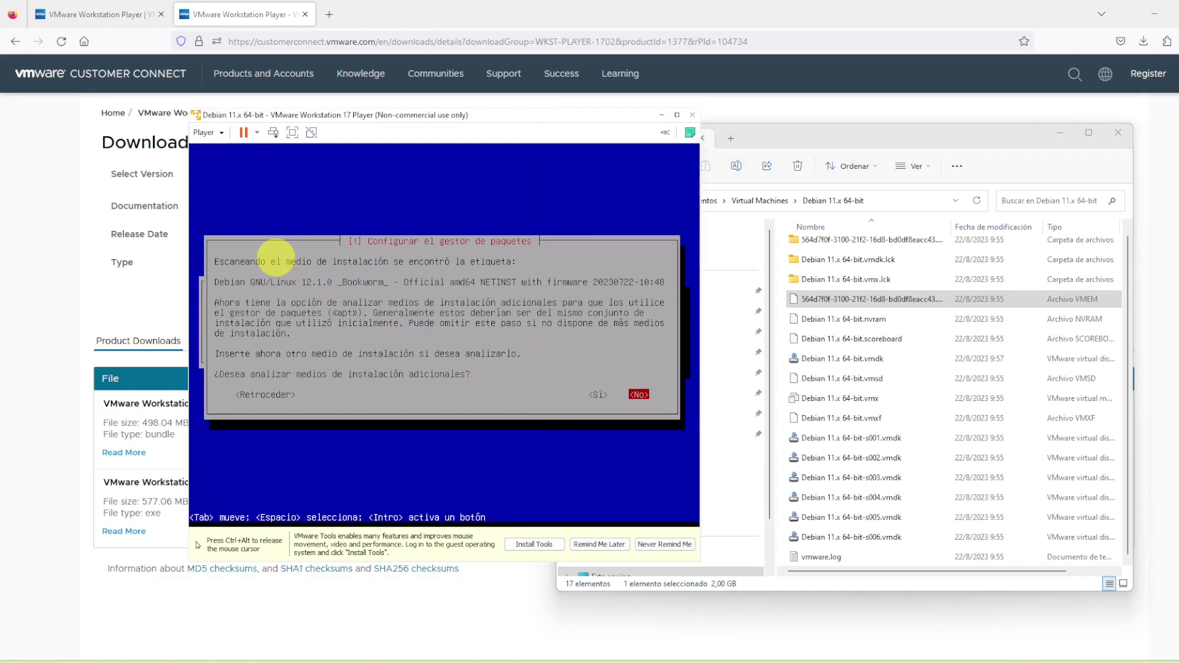
key(Left)
key(Right)
key(Return)
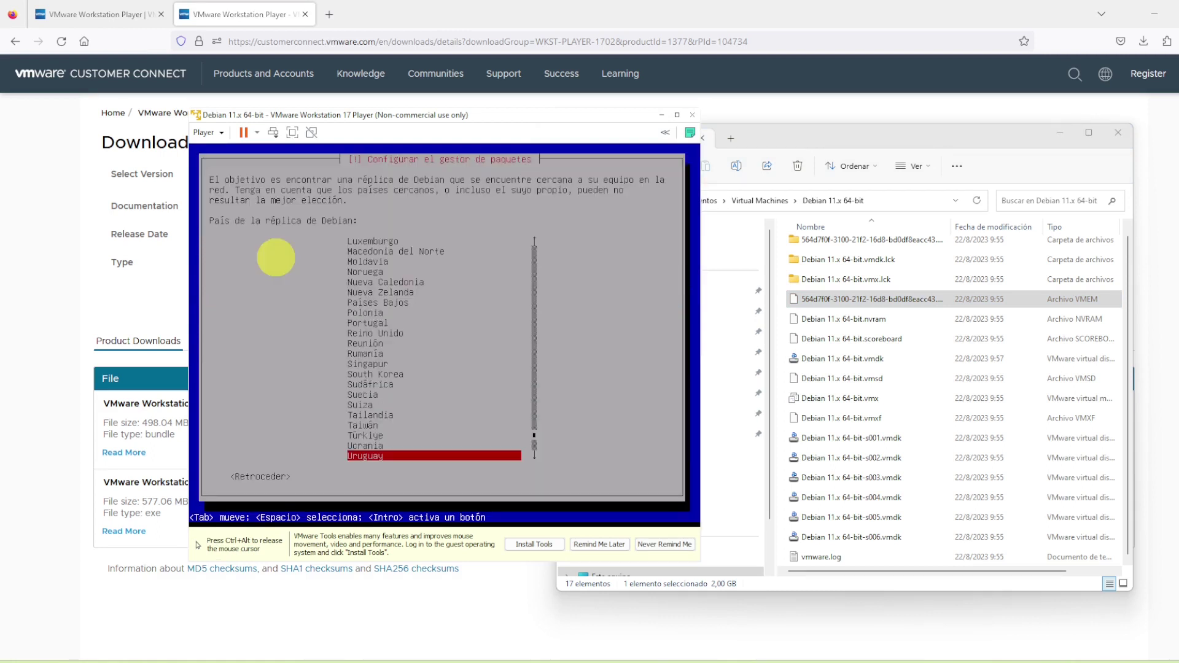
key(Return)
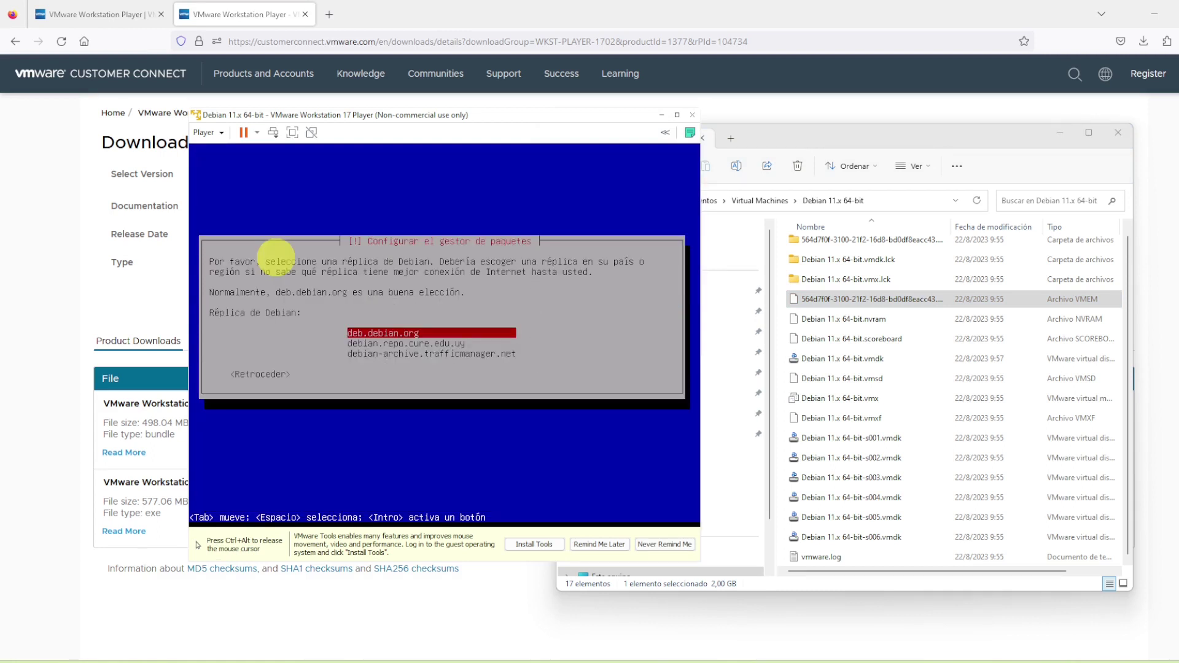
key(Return)
key(Return)
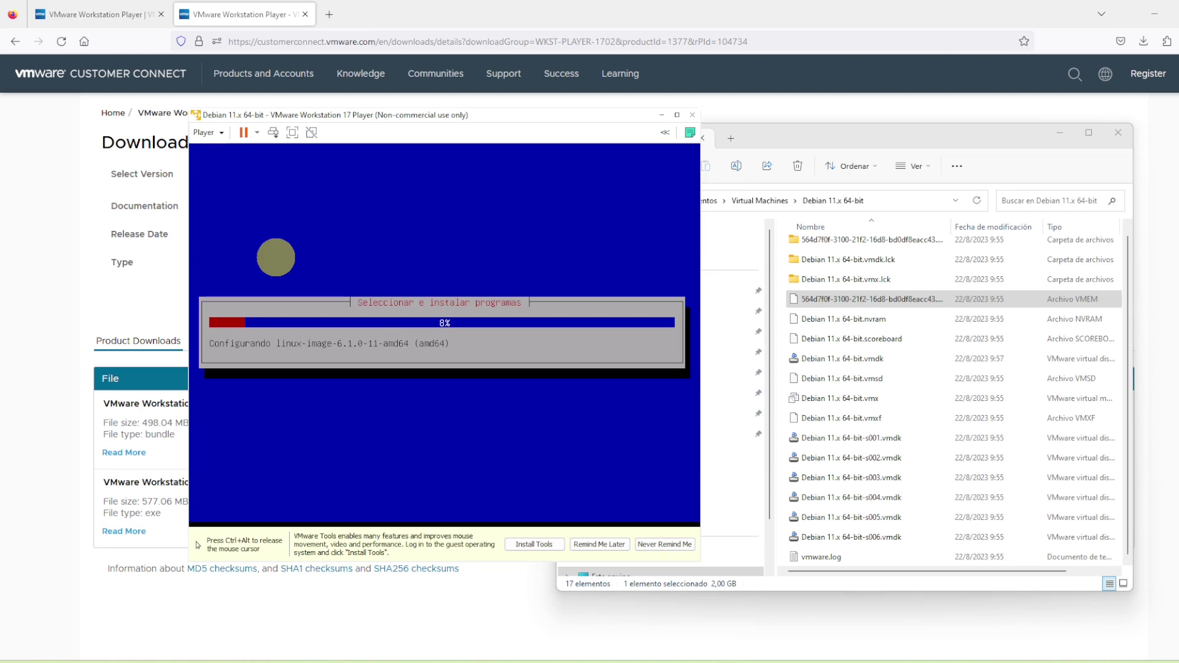
Widen the File Explorer window to show the file sizes and inspect the vmdk.lck and vmx.lck folders
click(846, 122)
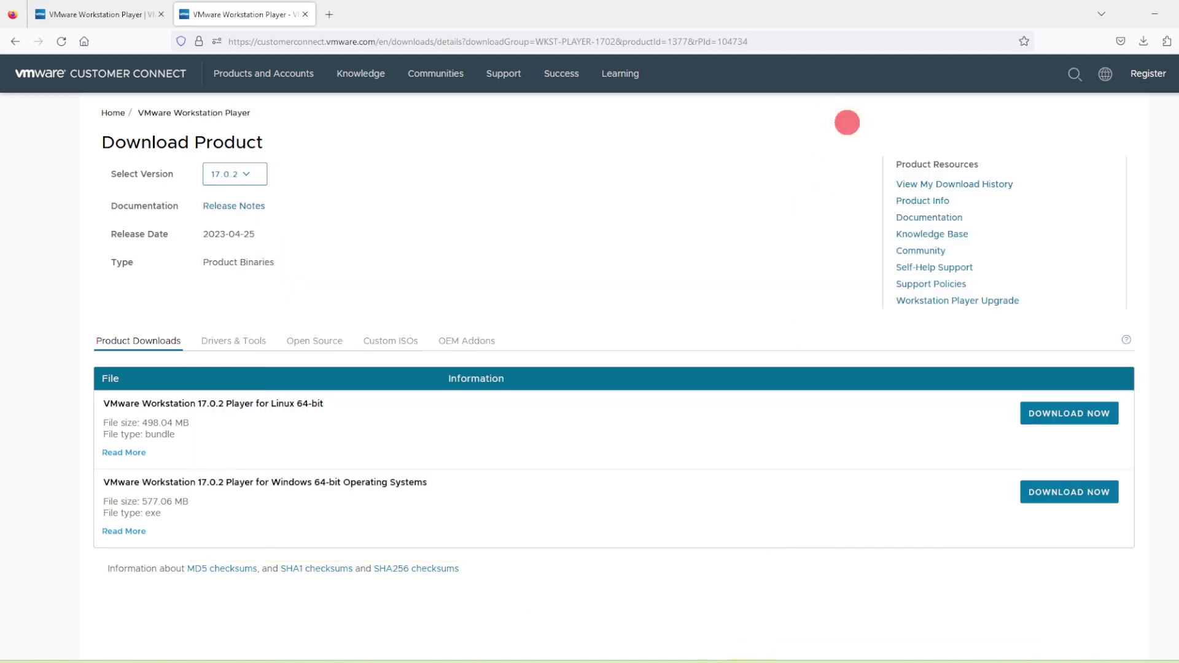
key(alt+Tab)
key(alt+Tab)
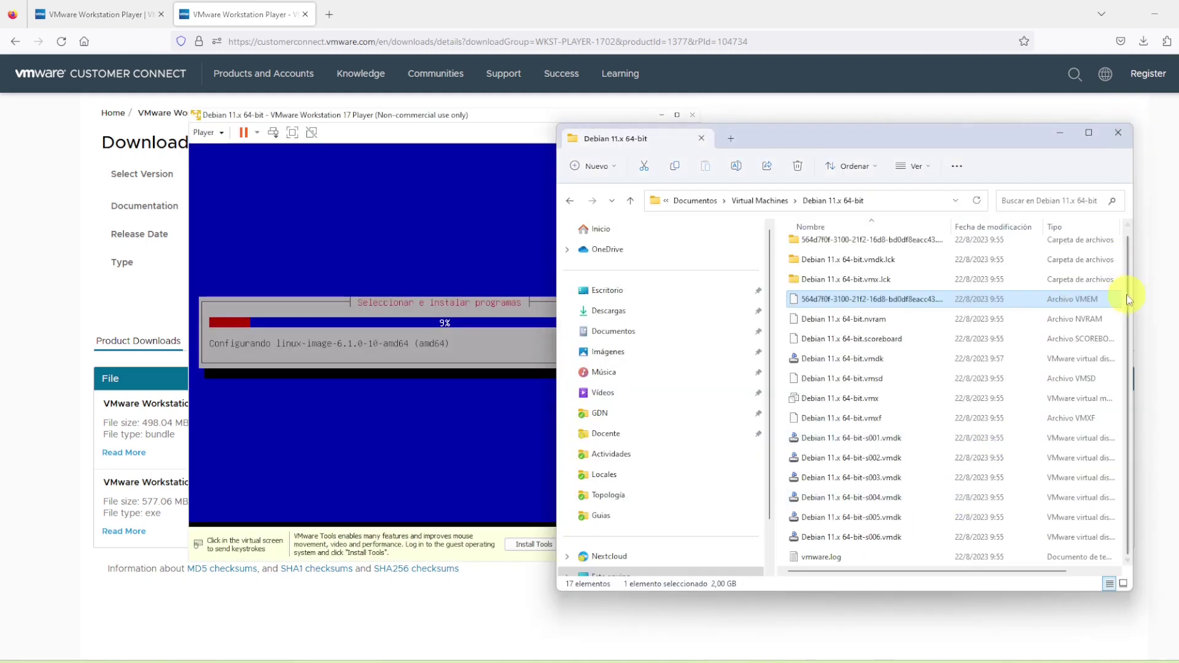
drag(1128, 299, 1176, 303)
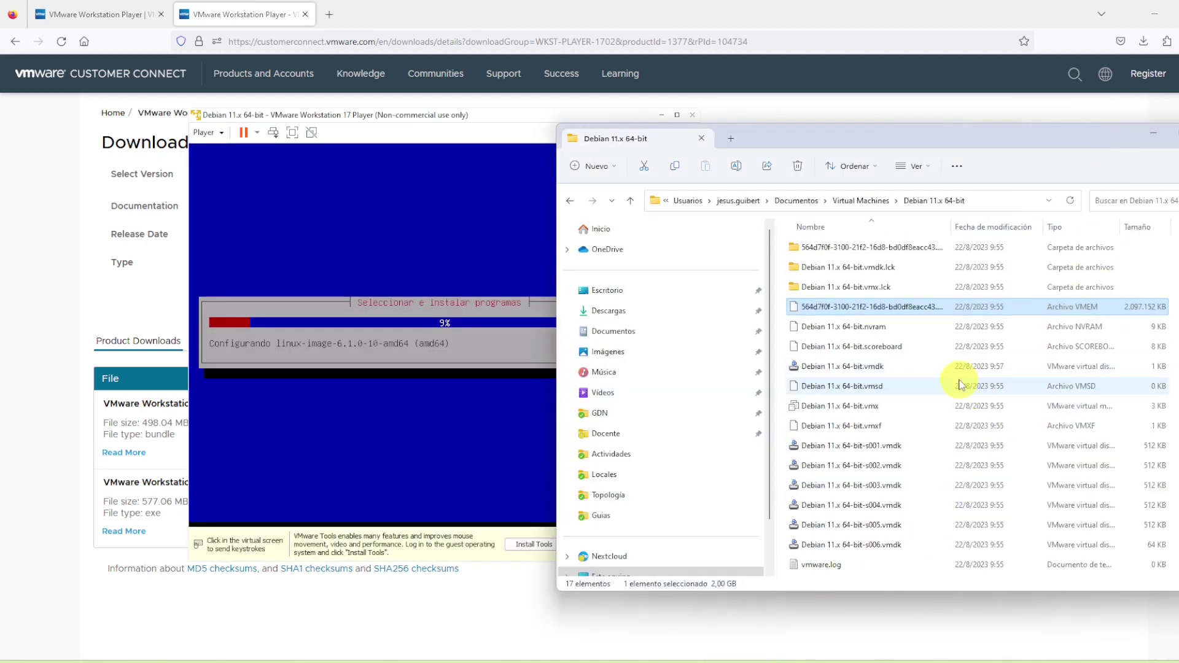
double_click(889, 265)
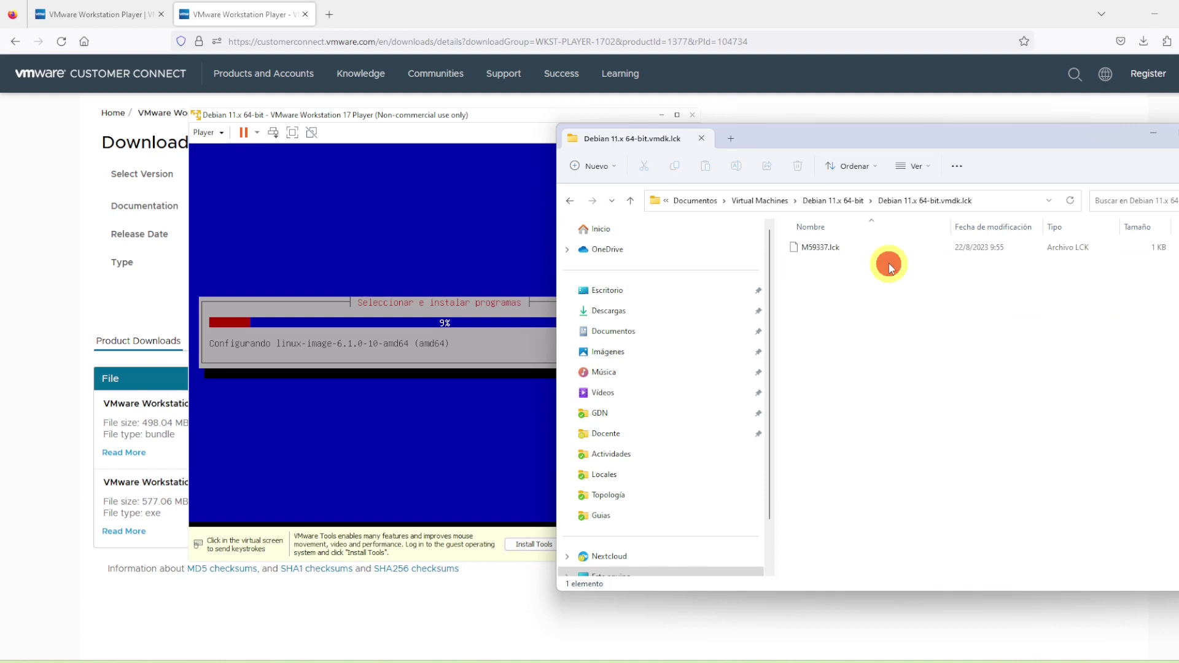
click(846, 201)
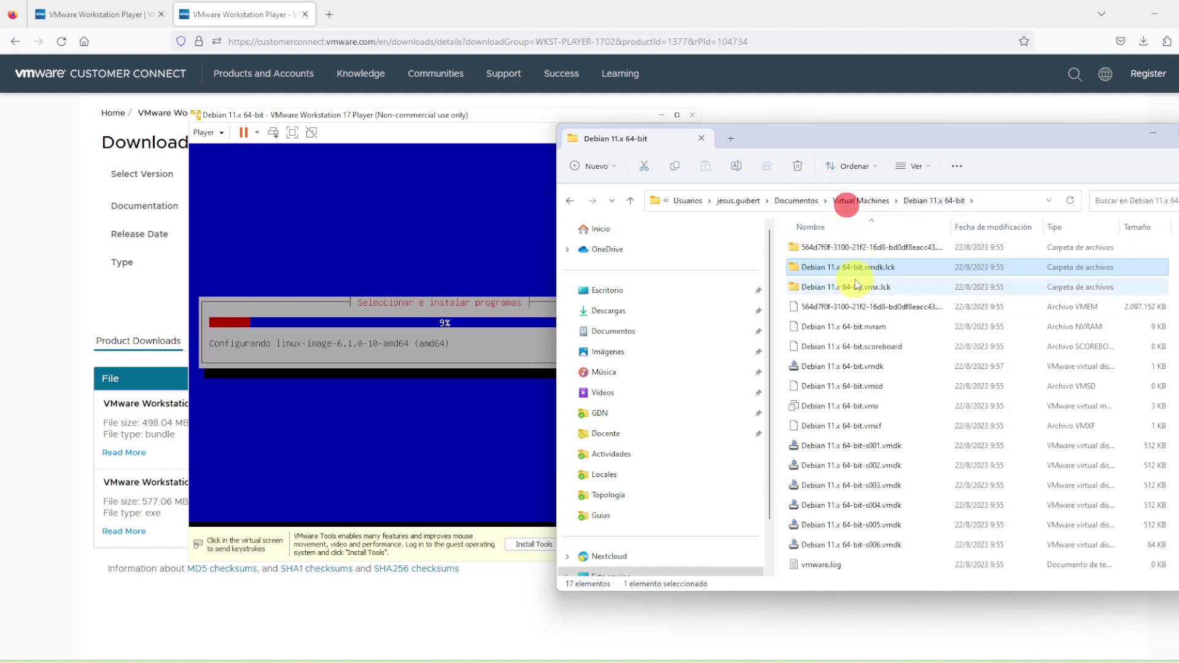
double_click(856, 284)
click(828, 202)
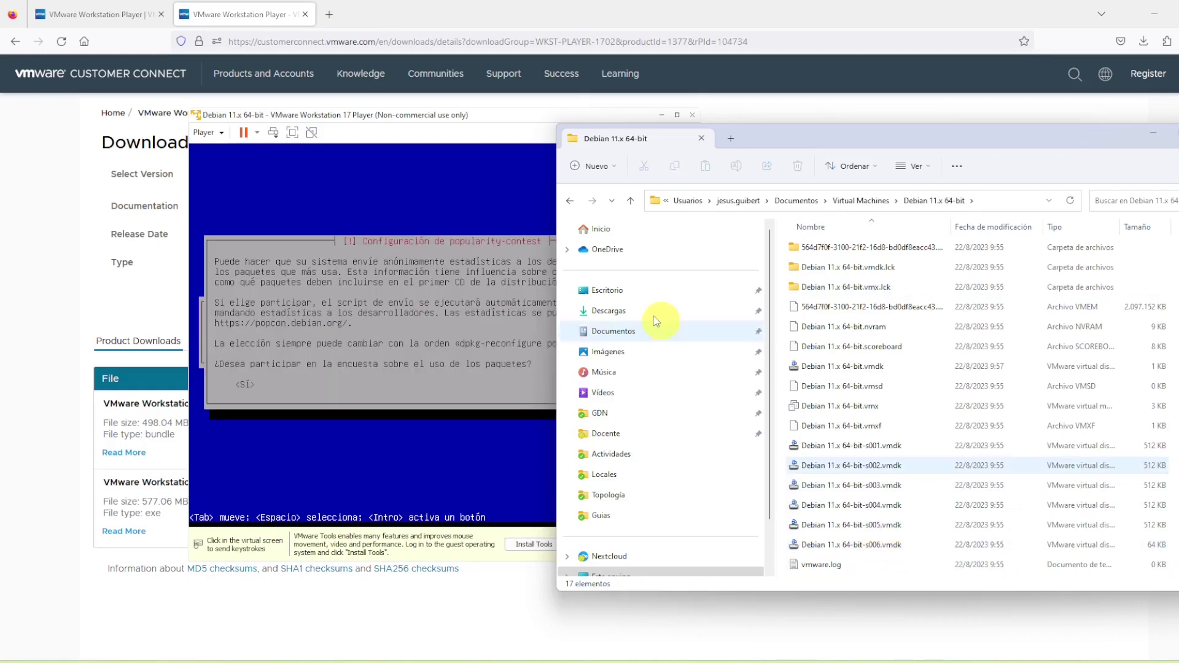
Decline the package usage survey and install only the SSH server and standard system utilities, deselecting the Debian desktop environment and GNOME
click(435, 271)
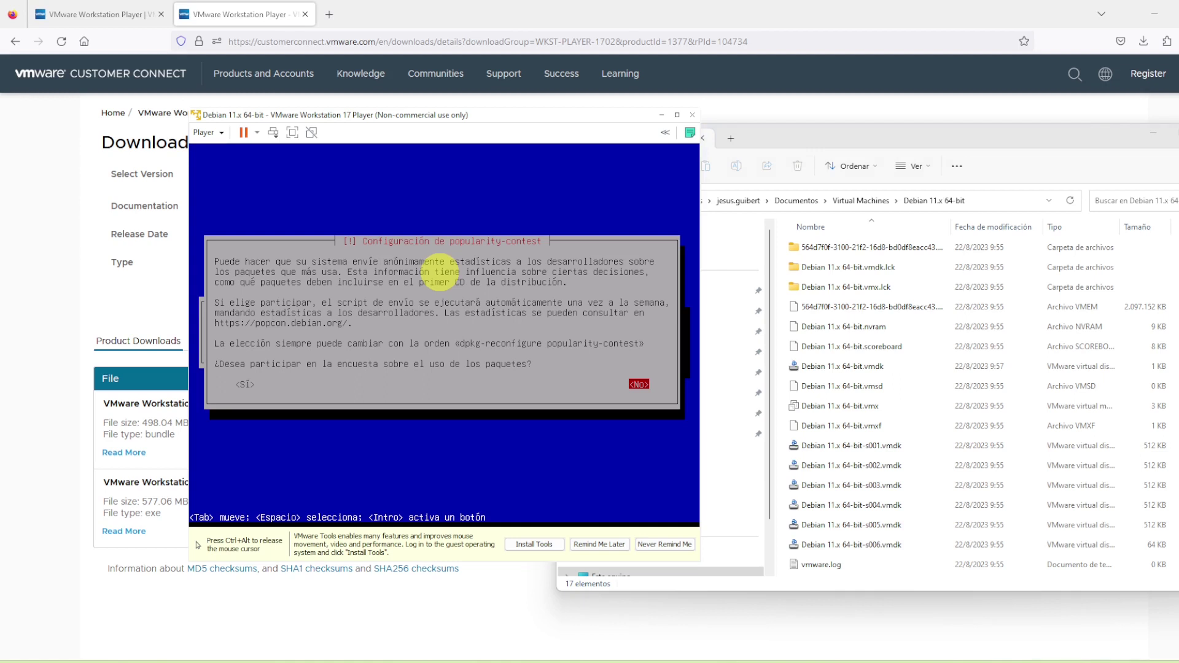
key(Return)
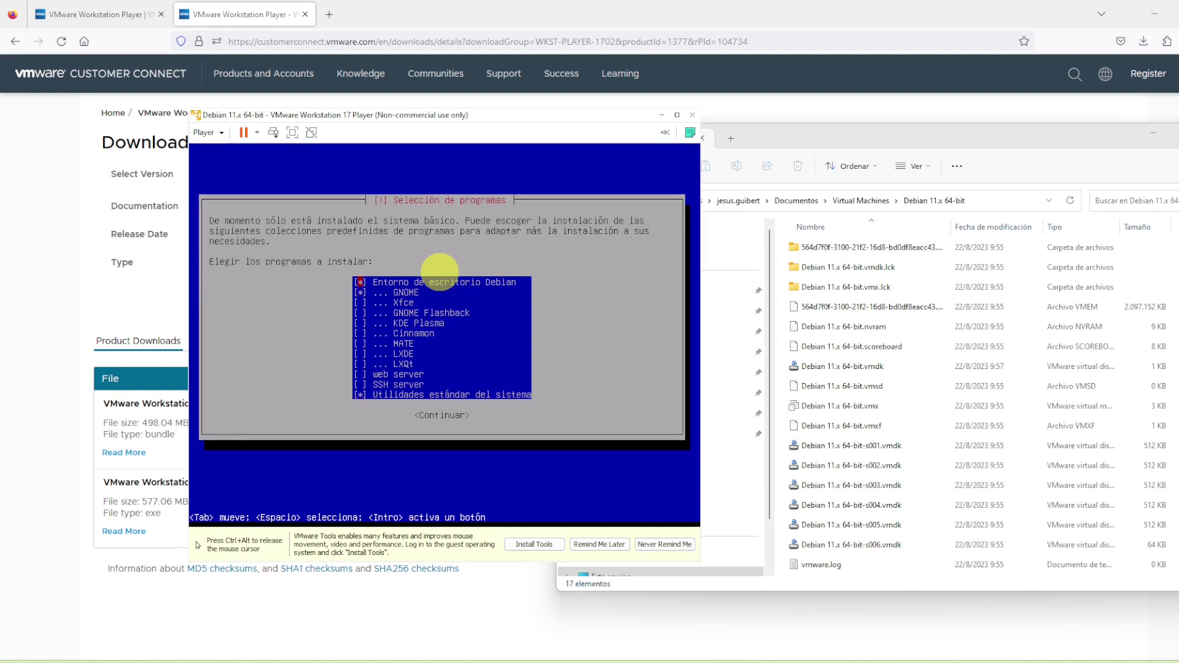
key(space)
key(Down)
key(space)
key(Down)
key(Down)
key(Down)
key(Down)
key(Down)
key(Down)
key(Down)
key(Down)
key(Down)
key(Down)
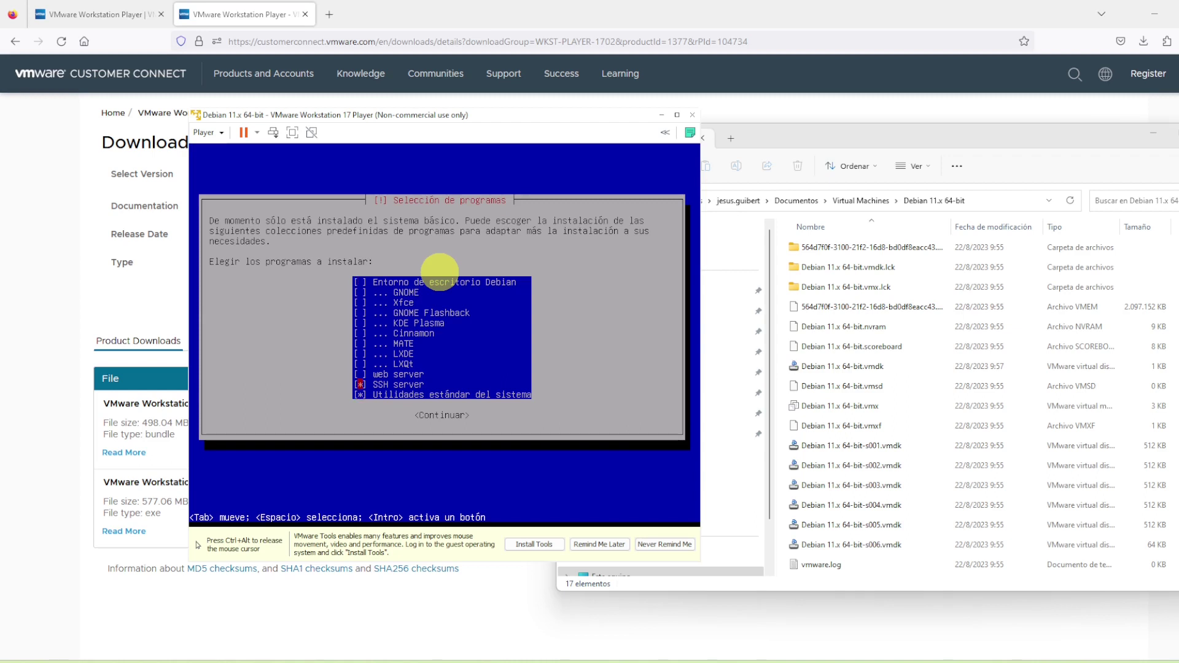
key(Down)
key(Tab)
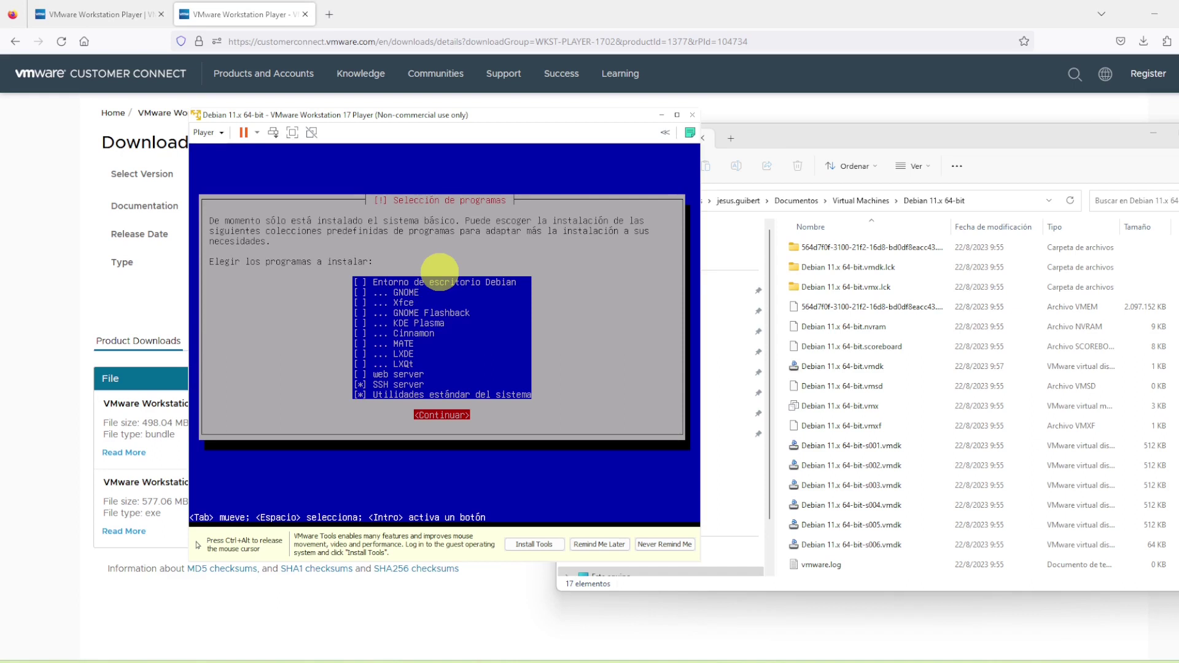
key(Return)
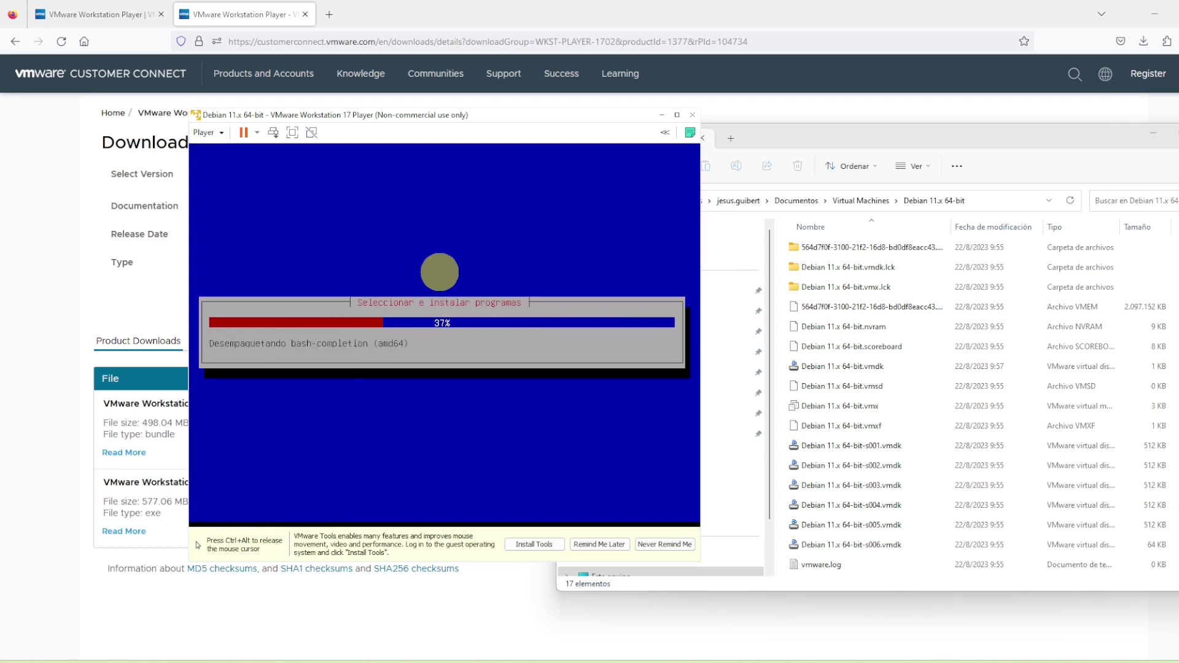
Review the virtual machine's file list down to vmware.log and move the virtual machine window clear of File Explorer
key(ctrl+alt)
click(838, 283)
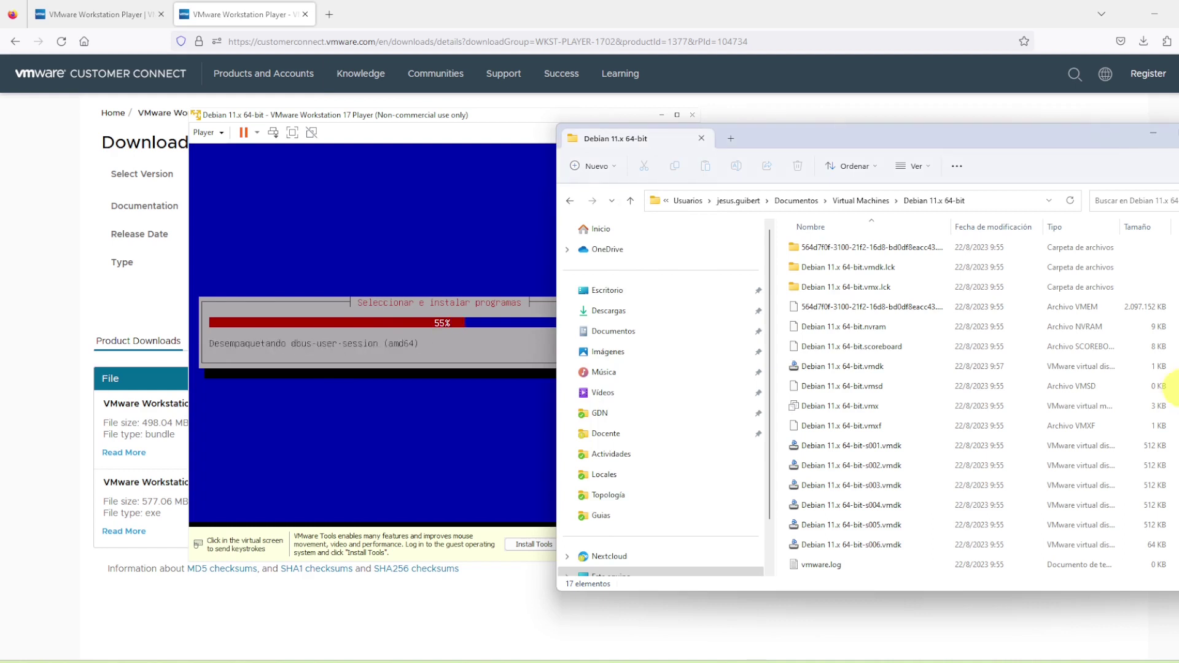
click(834, 564)
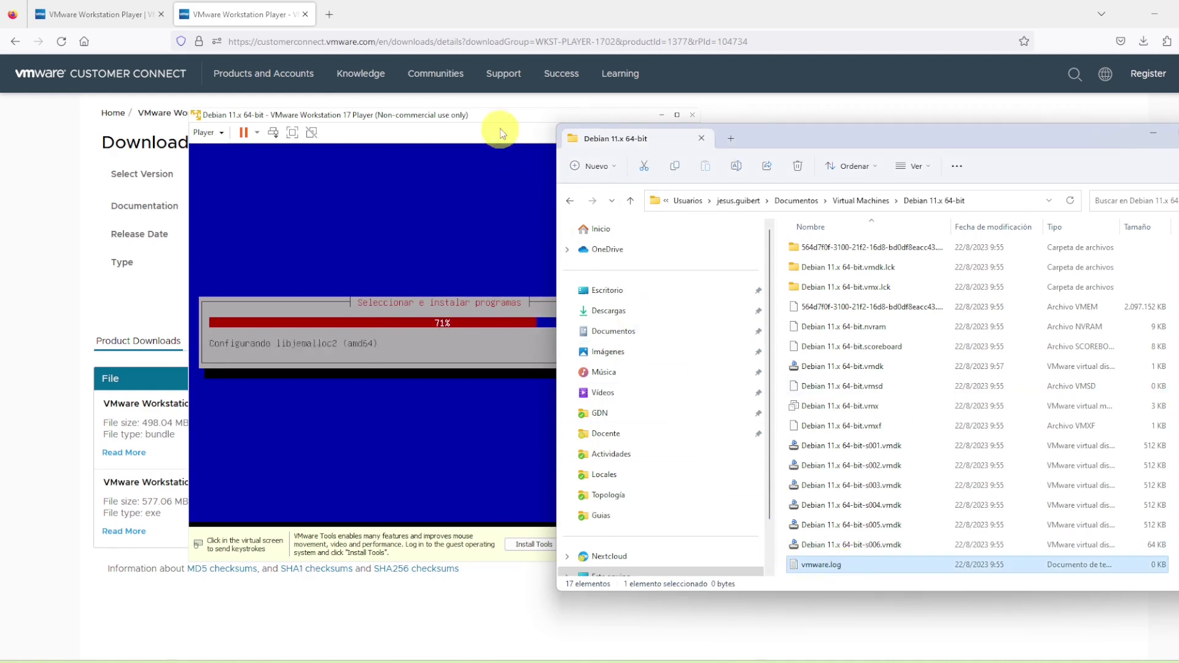
click(487, 118)
drag(487, 118, 342, 113)
Agree to install the GRUB boot loader on the primary drive and choose /dev/sda as its device
click(438, 267)
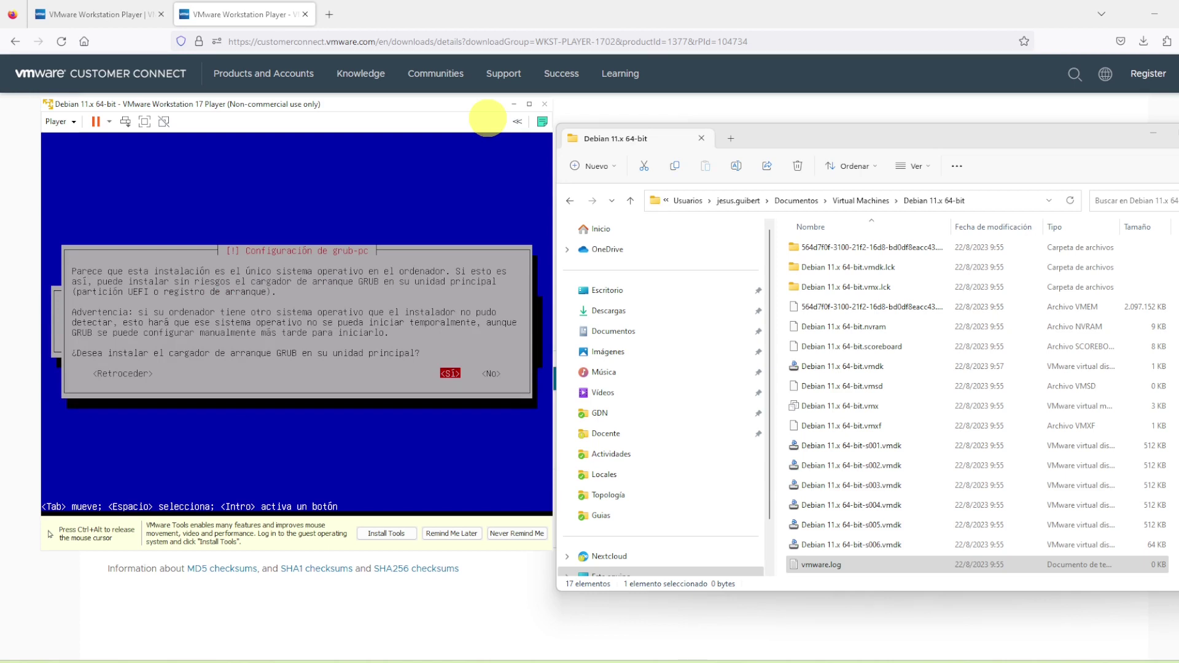
key(Right)
key(Left)
key(Return)
key(Down)
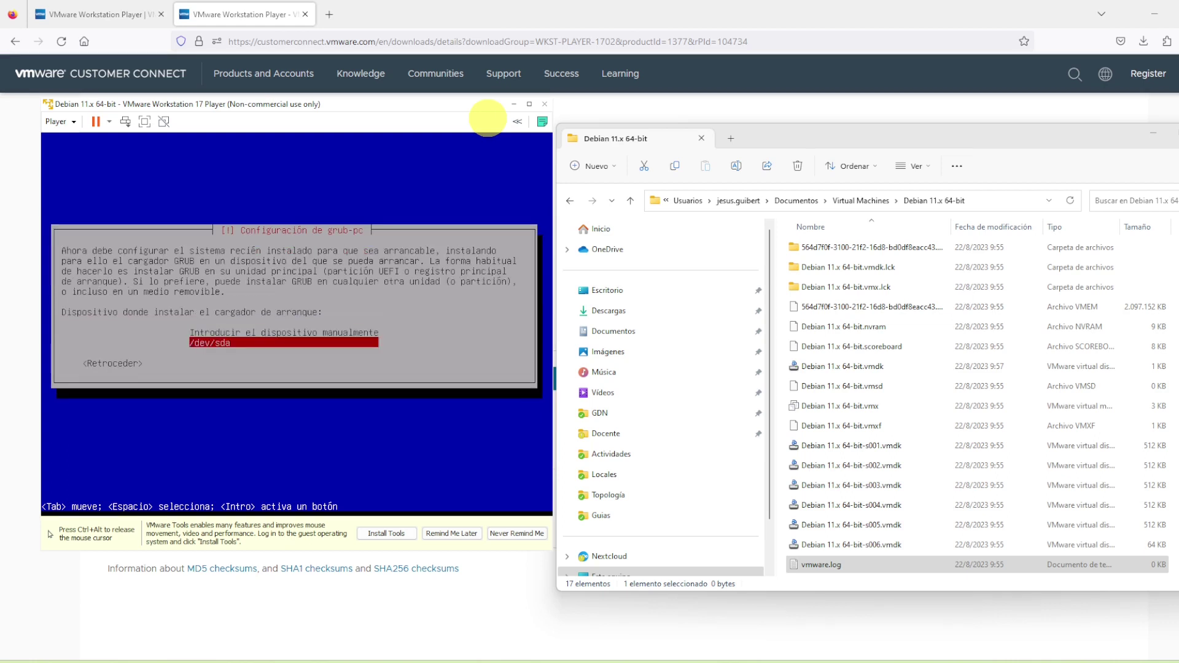
key(Return)
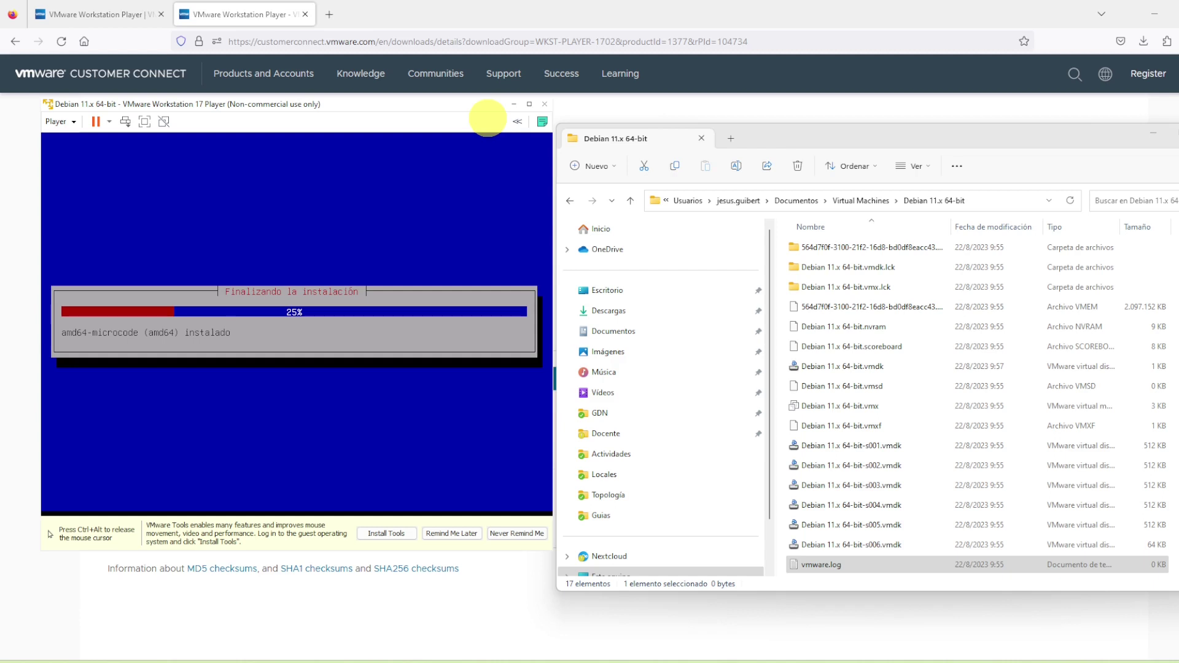
Finish the Debian installation and restart the virtual machine into the new system
key(ctrl+alt)
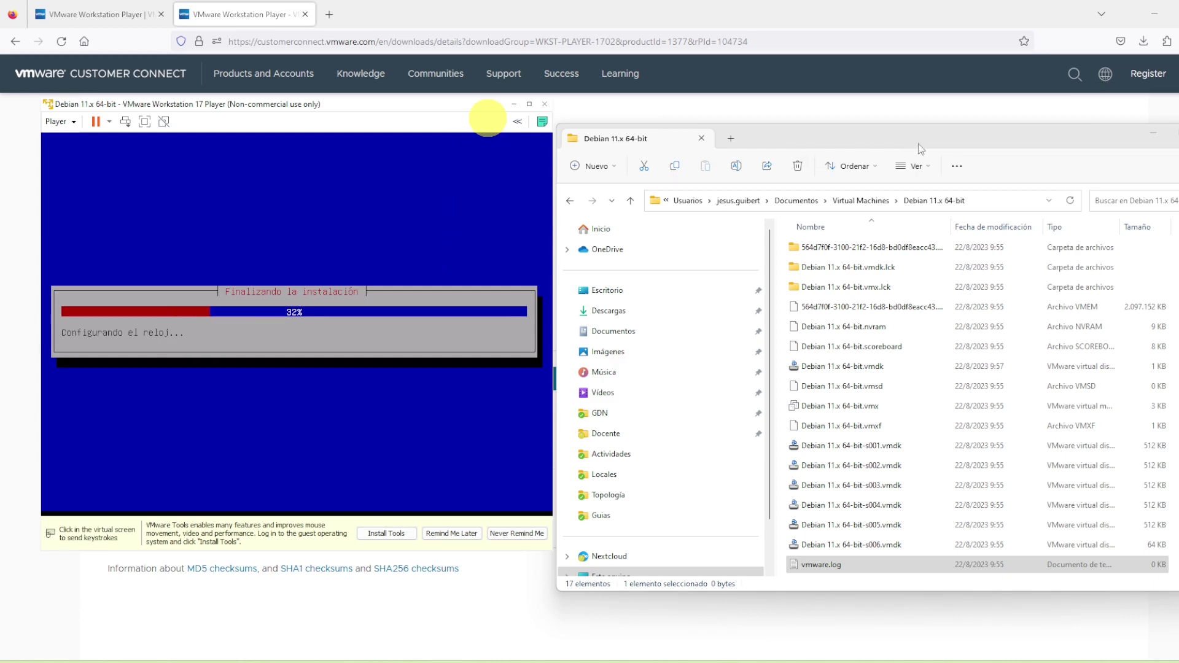
click(487, 118)
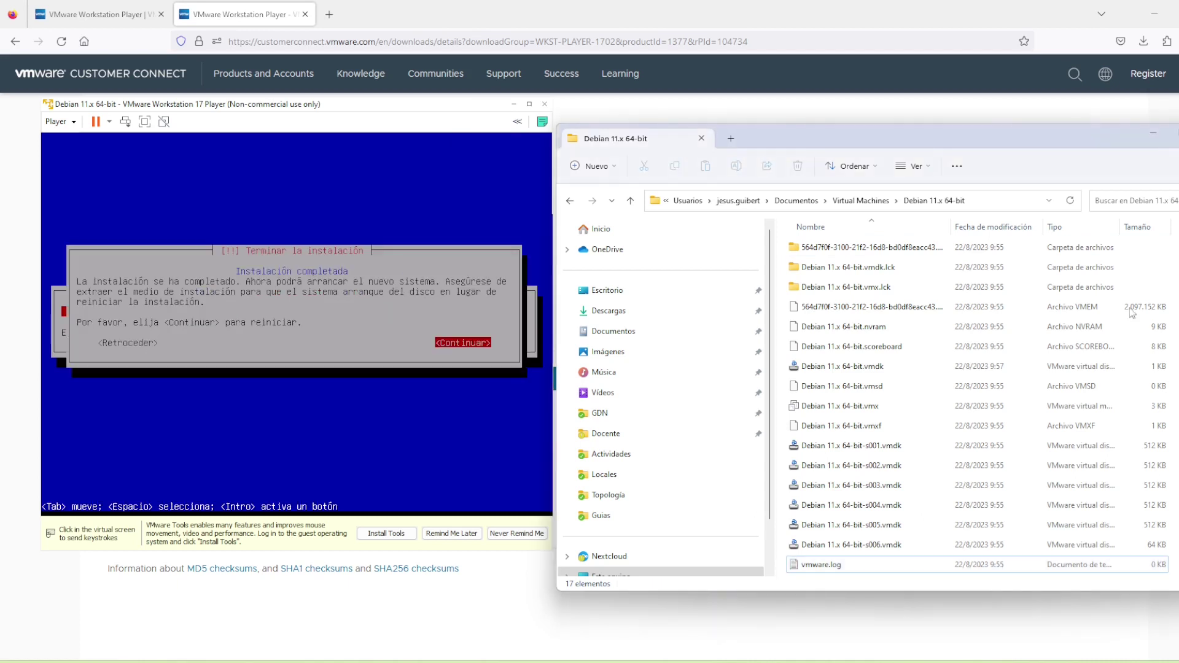
click(227, 267)
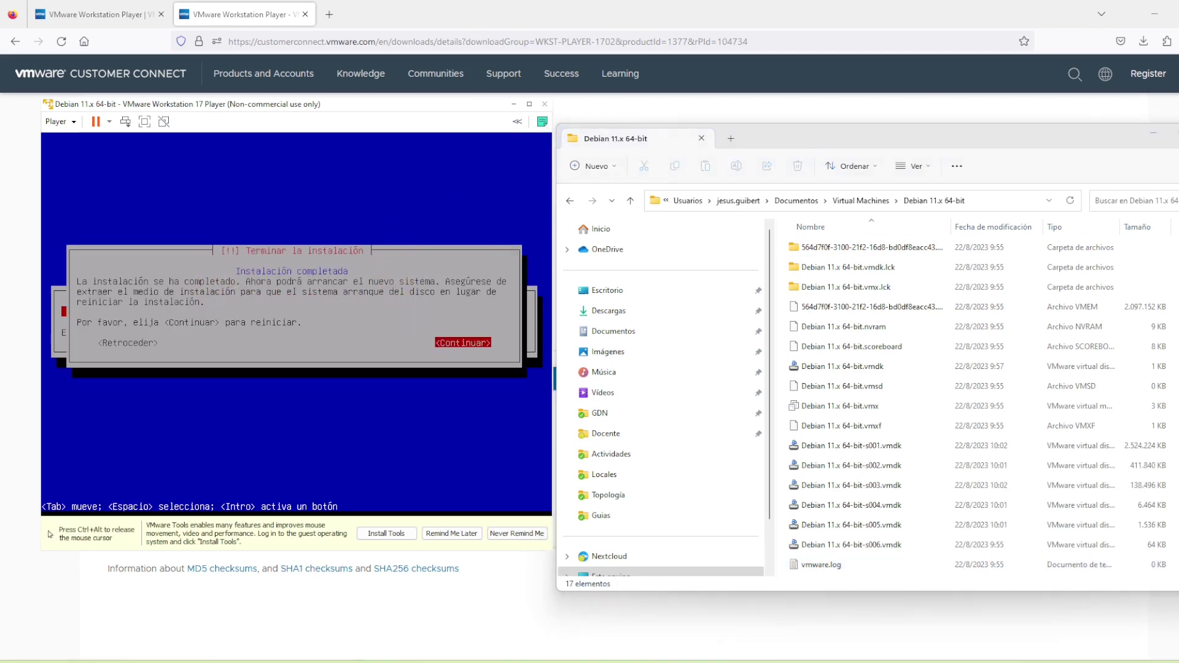
key(Return)
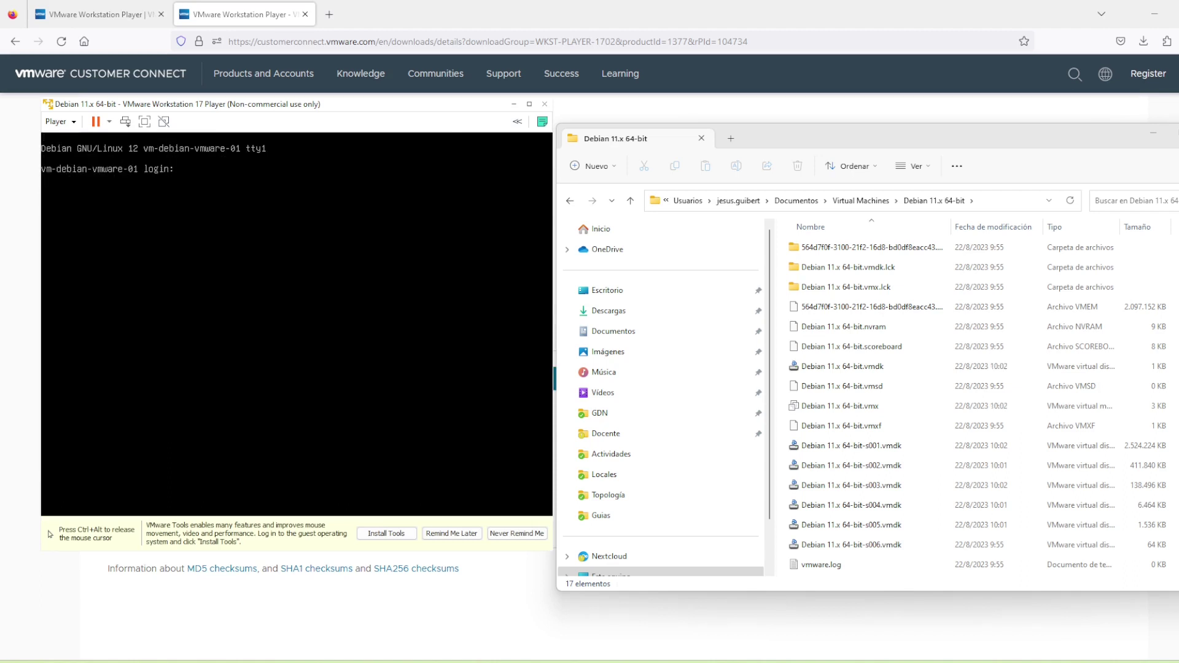
Log in to the Debian console with the regular user's name and account password
text(jesus)
key(Return)
key(Return)
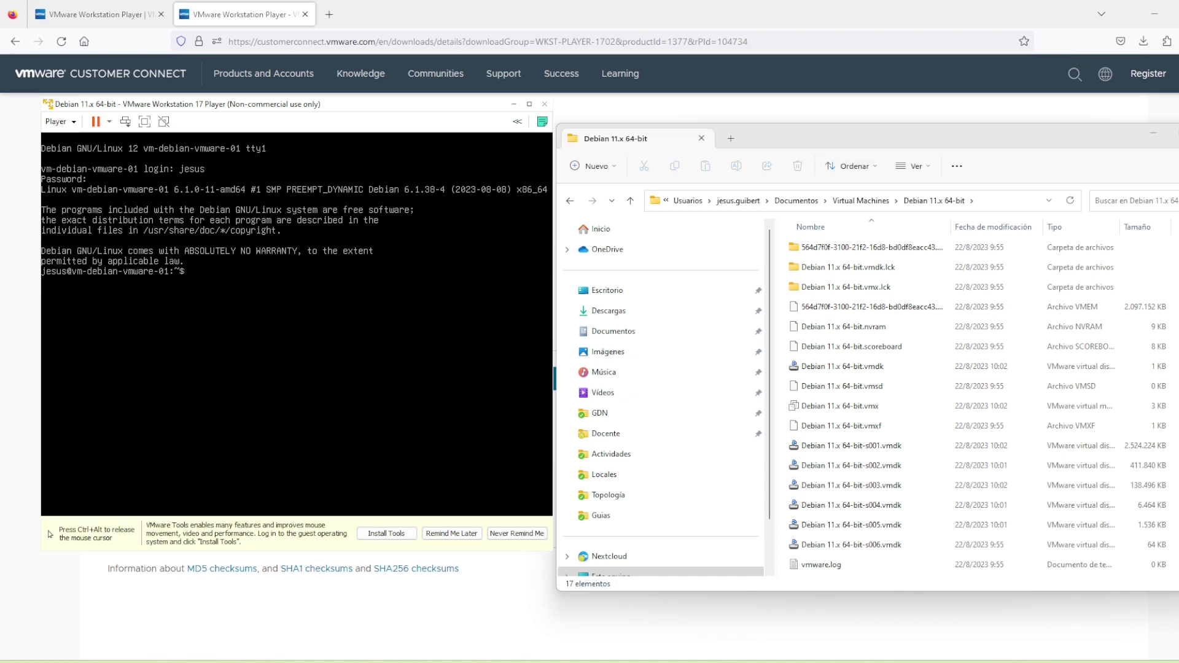
key(ctrl+alt)
click(294, 153)
key(ctrl+alt)
click(544, 106)
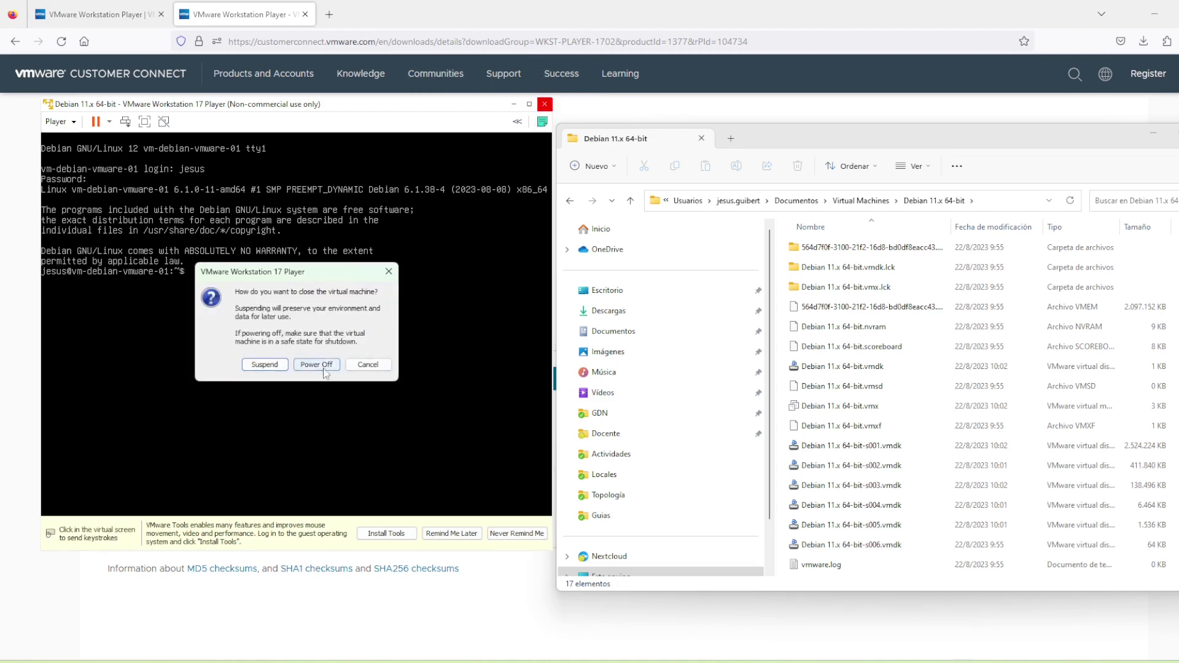
click(359, 365)
Switch to the root account with su - and enter the root password
text(su -)
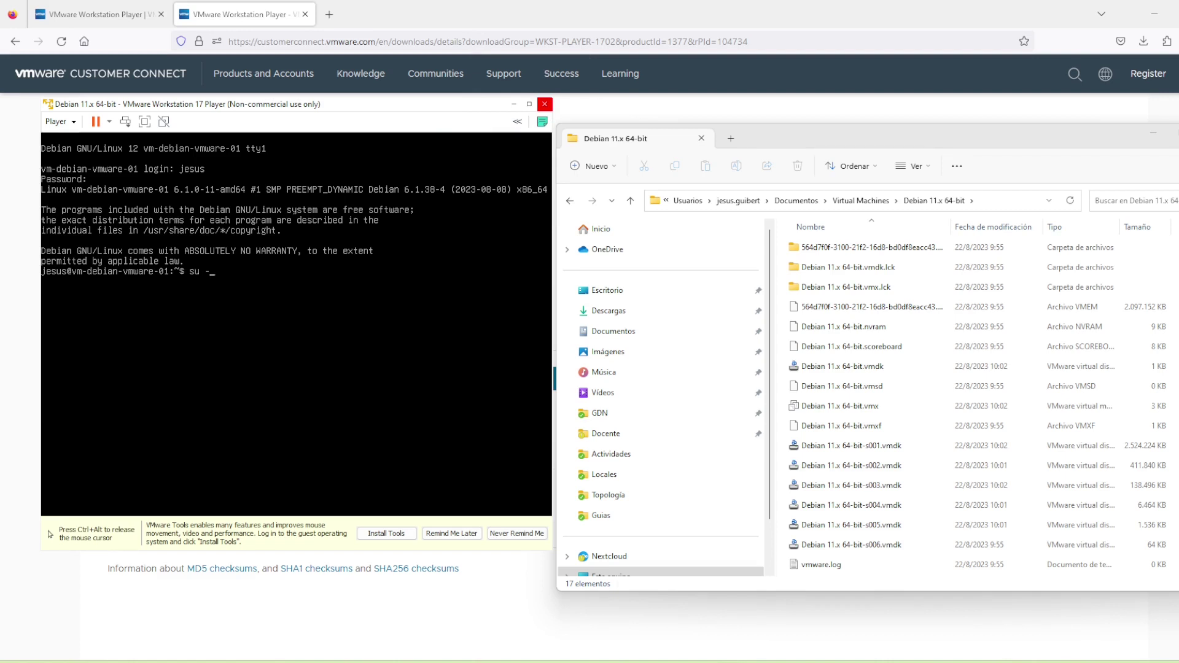
key(Return)
key(Return)
Shut down the virtual machine with the poweroff command and dismiss the Removable Devices hint
text(powe)
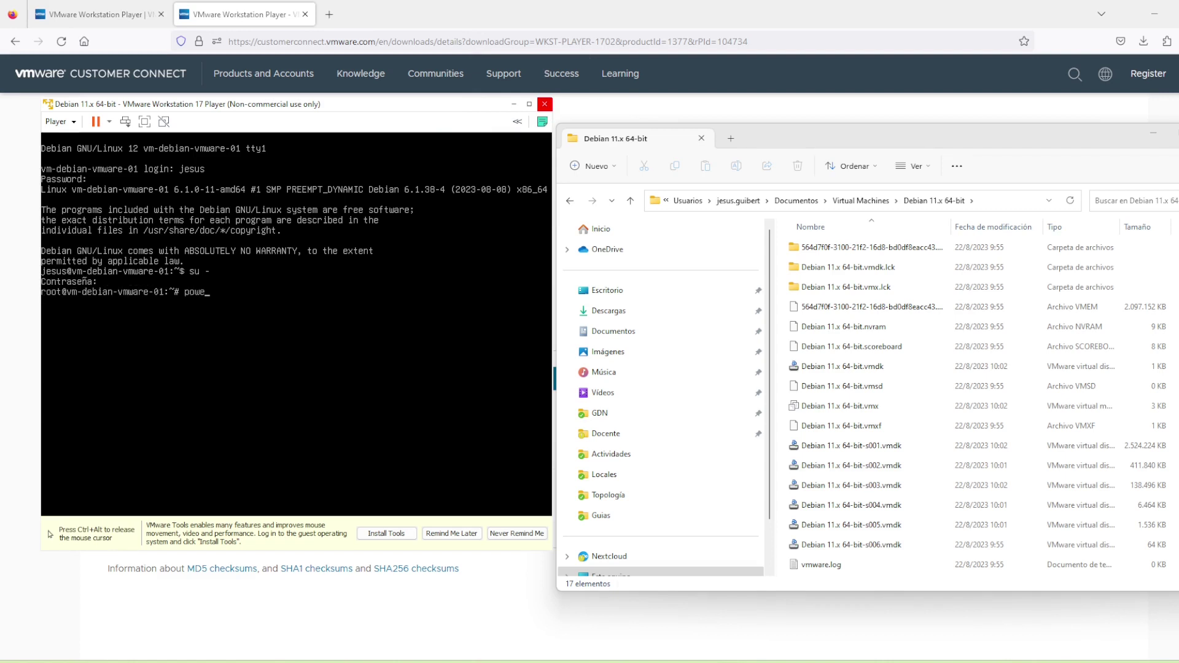
text(roff)
key(Return)
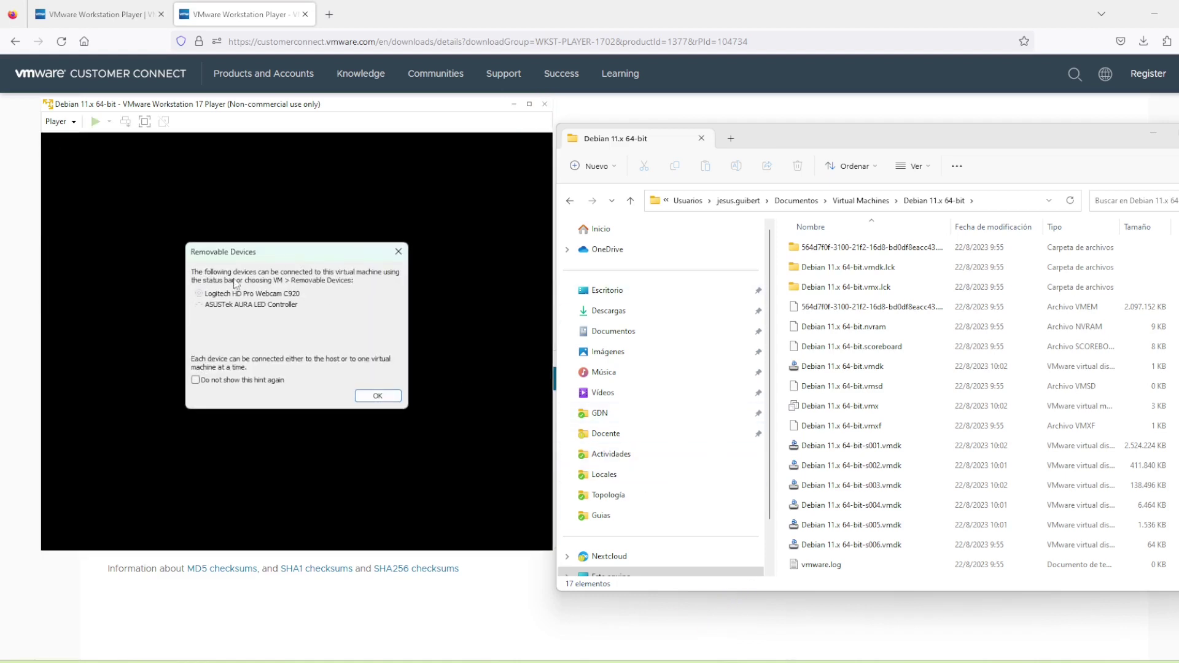
click(378, 395)
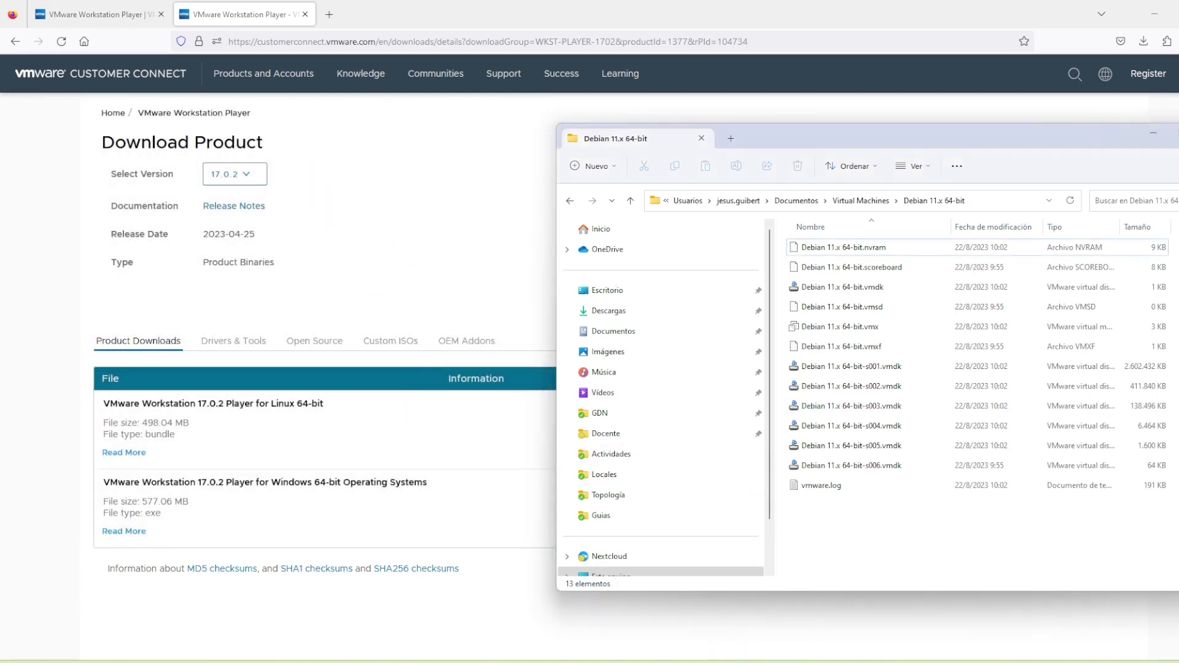
Launch VMware Workstation 17 Player again and move its window in from the screen edge, closer to File Explorer
key(super)
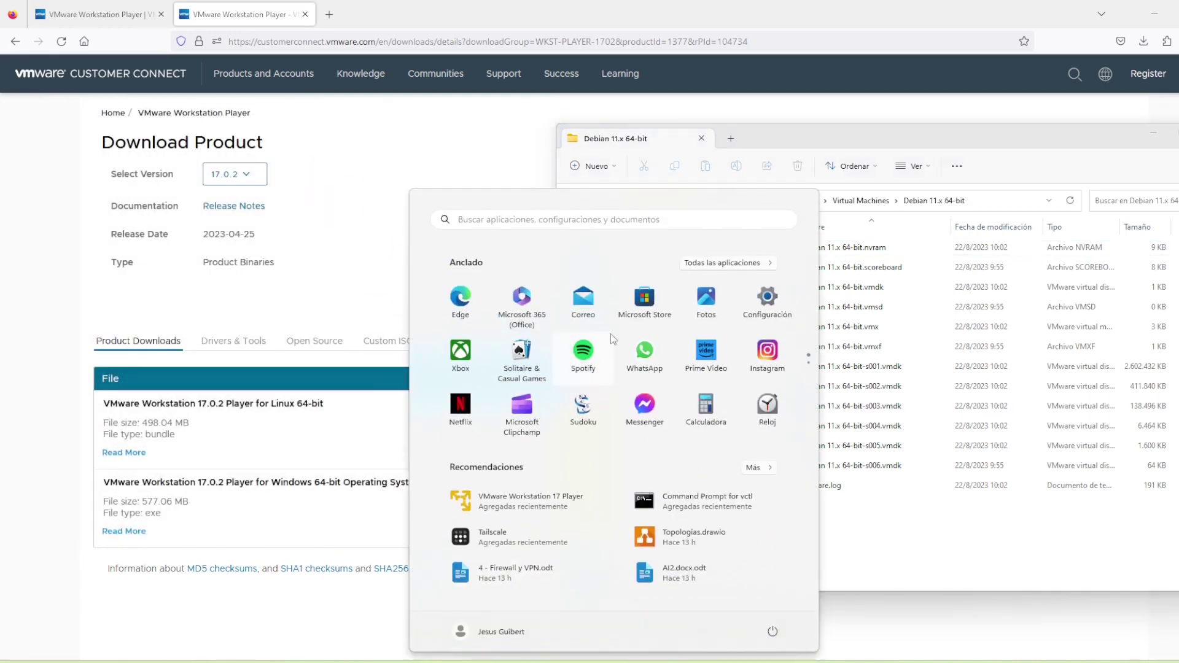
click(555, 500)
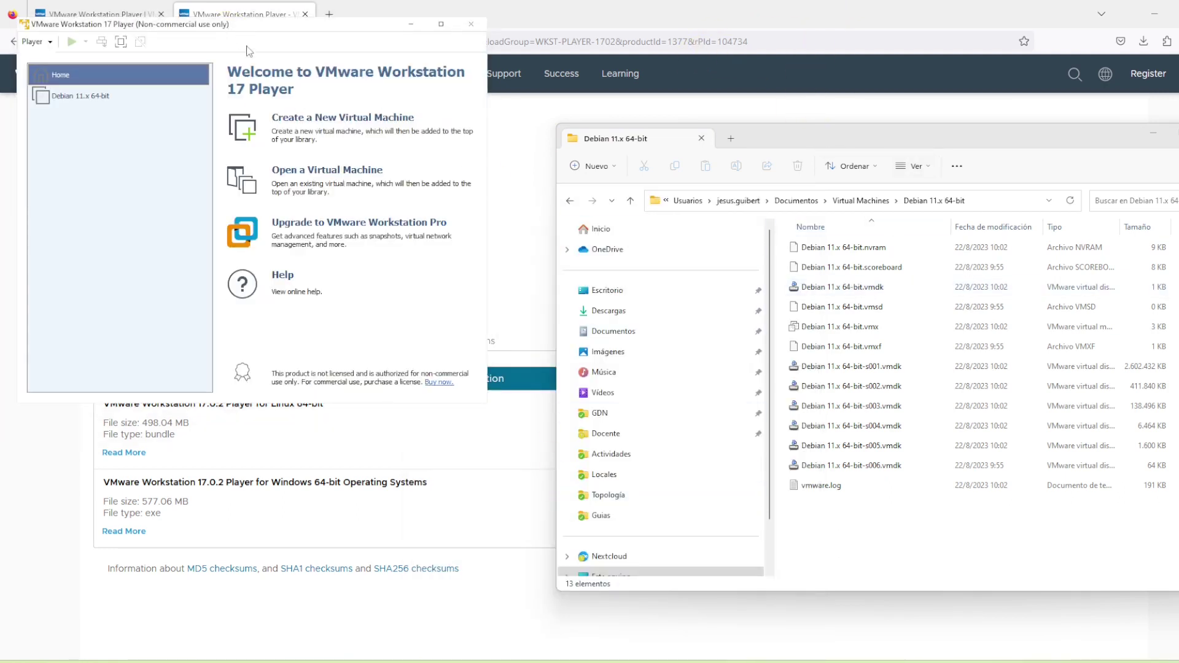
click(241, 33)
drag(242, 22, 370, 61)
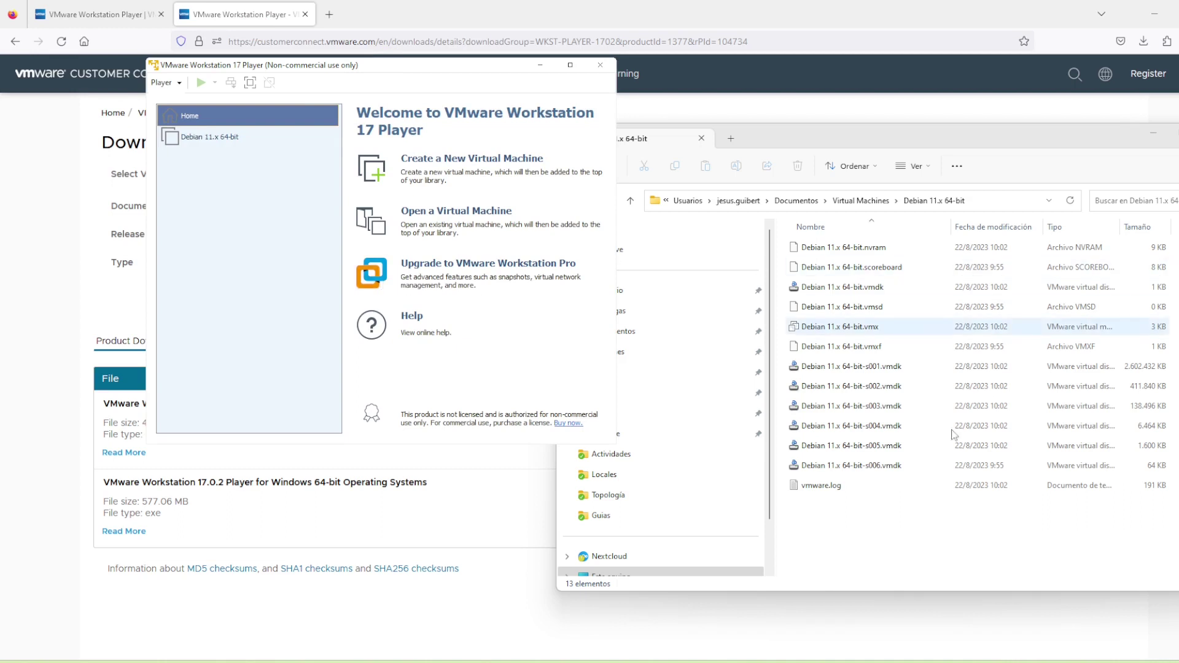
Examine the sizes of the disk files Debian 11.x 64-bit-s001.vmdk and Debian 11.x 64-bit-s002.vmdk in File Explorer
click(878, 530)
click(1150, 365)
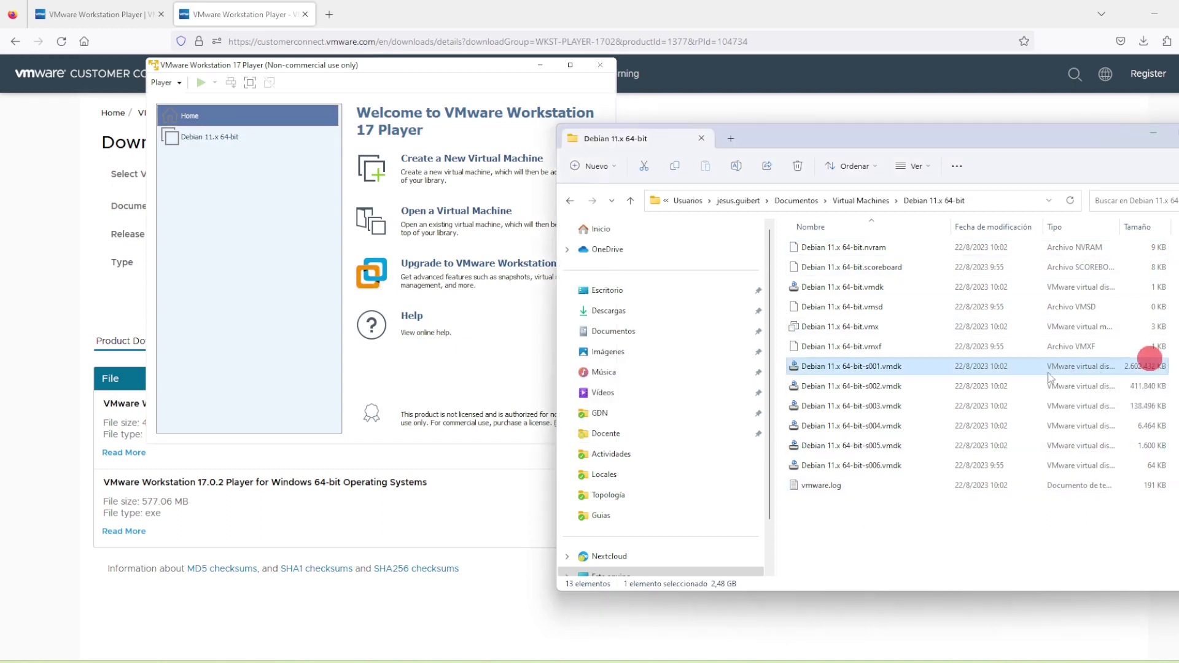
ctrl+click(969, 371)
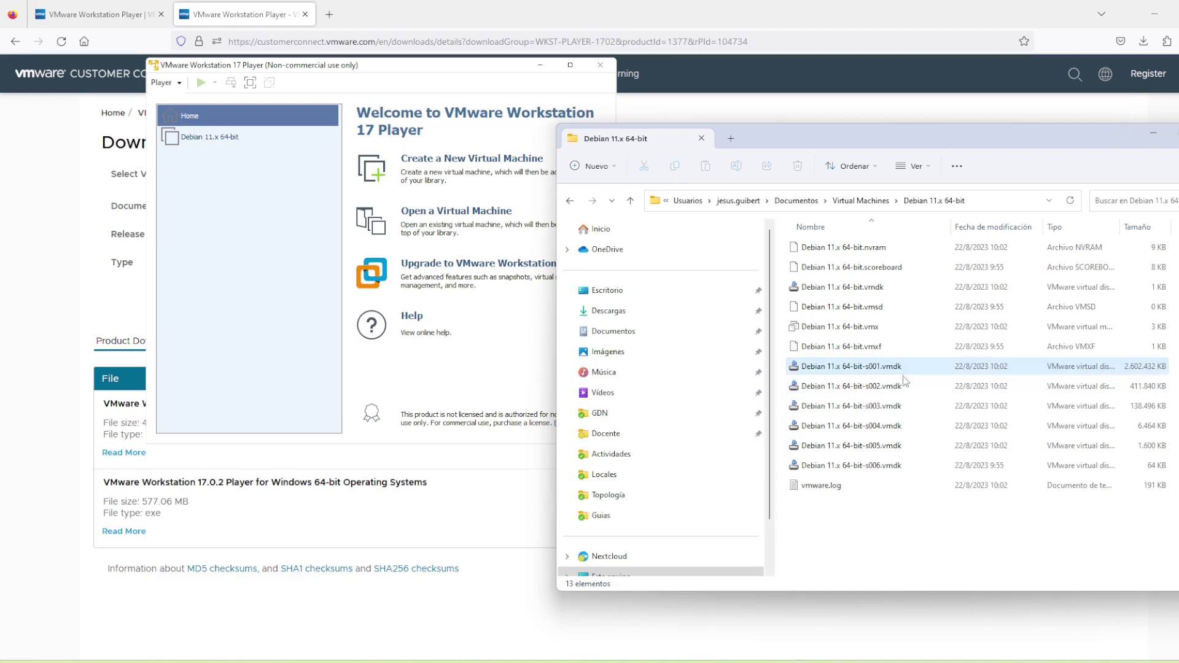
click(854, 385)
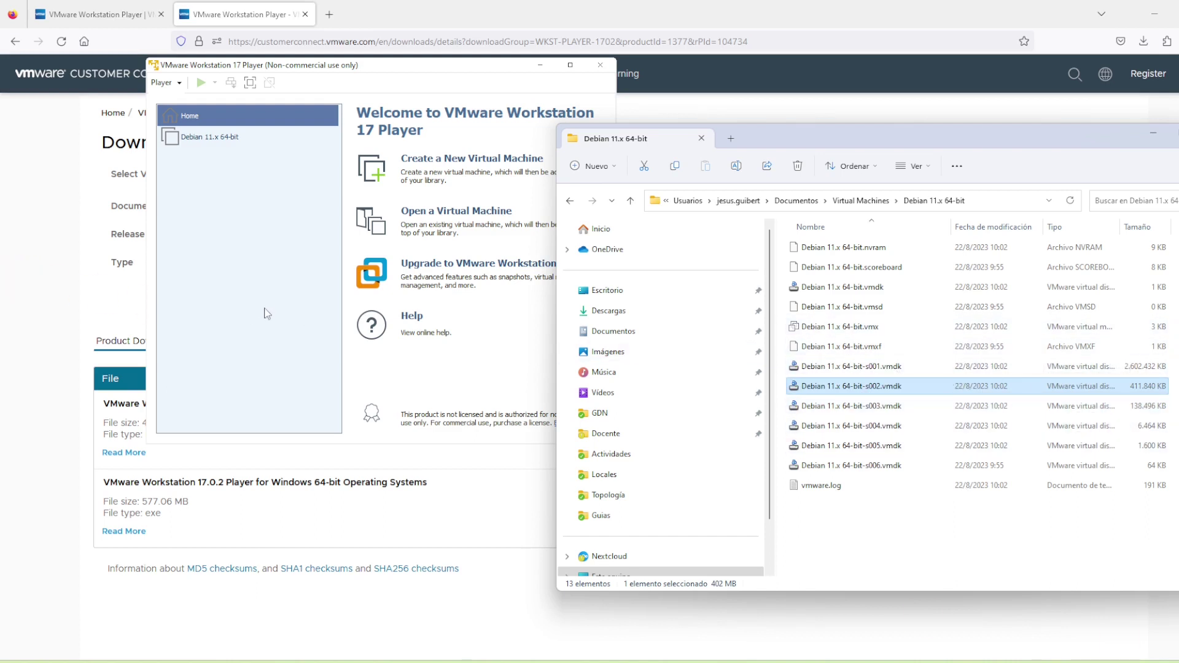
Switch to VMware Workstation 17 Player and select the Debian 11.x 64-bit virtual machine in its library
click(309, 292)
click(251, 137)
click(216, 312)
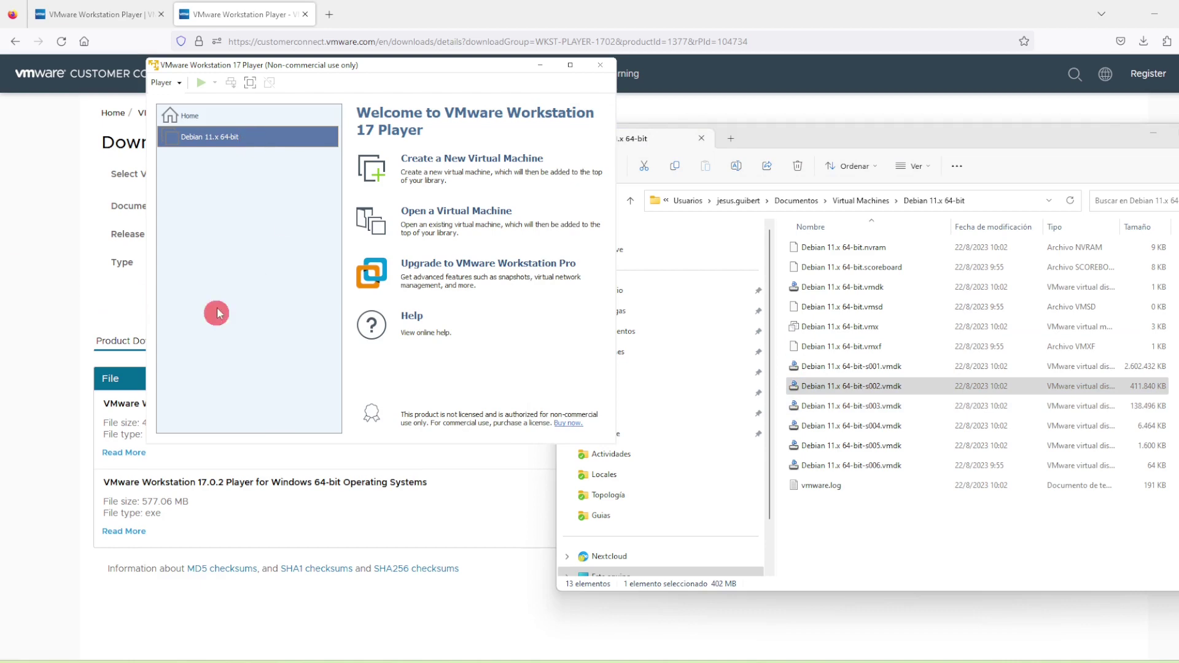